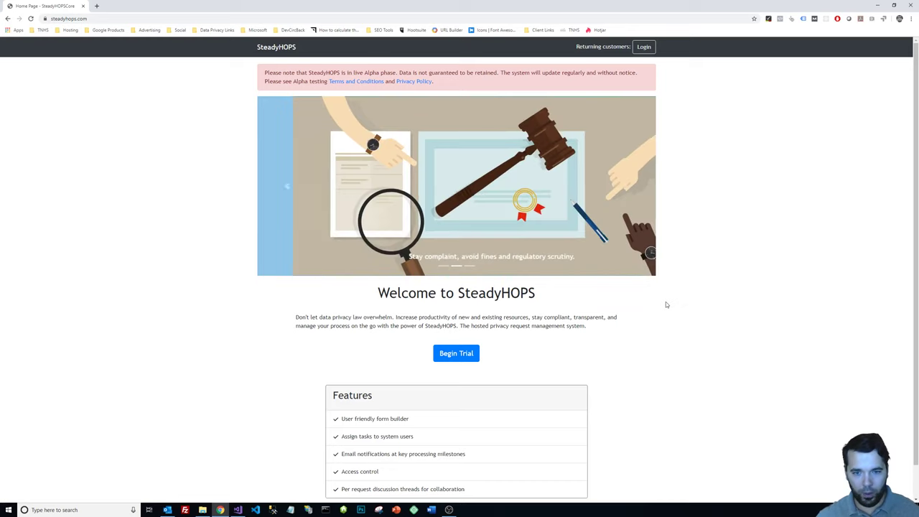
# Begin a trial sign-up and enter a reused company code ending in 4.
pyautogui.scroll(-1, 611, 327)
pyautogui.scroll(1, 671, 328)
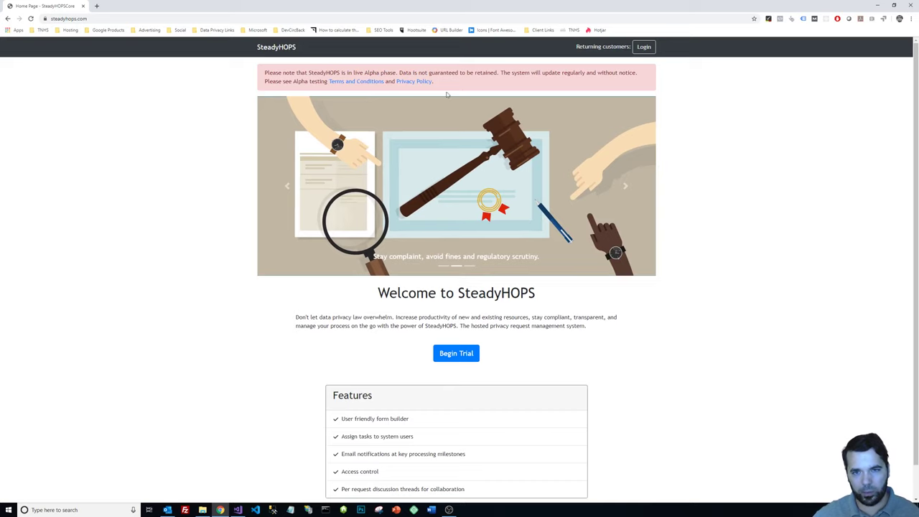
pyautogui.scroll(-1, 668, 197)
pyautogui.scroll(1, 676, 194)
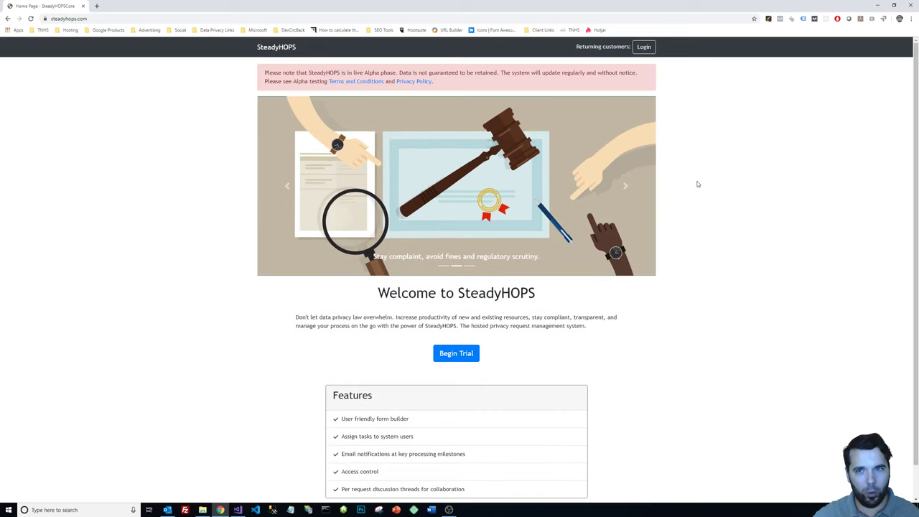
pyautogui.scroll(-1, 694, 191)
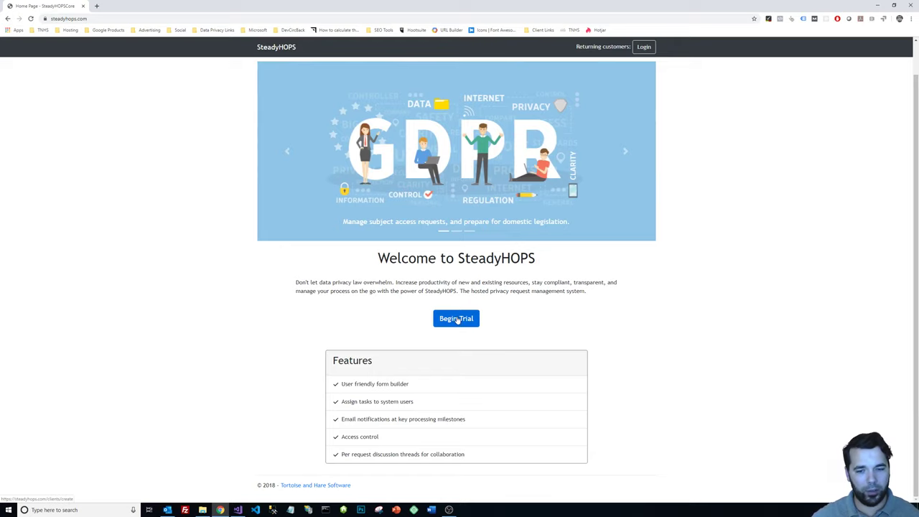
pyautogui.click(458, 321)
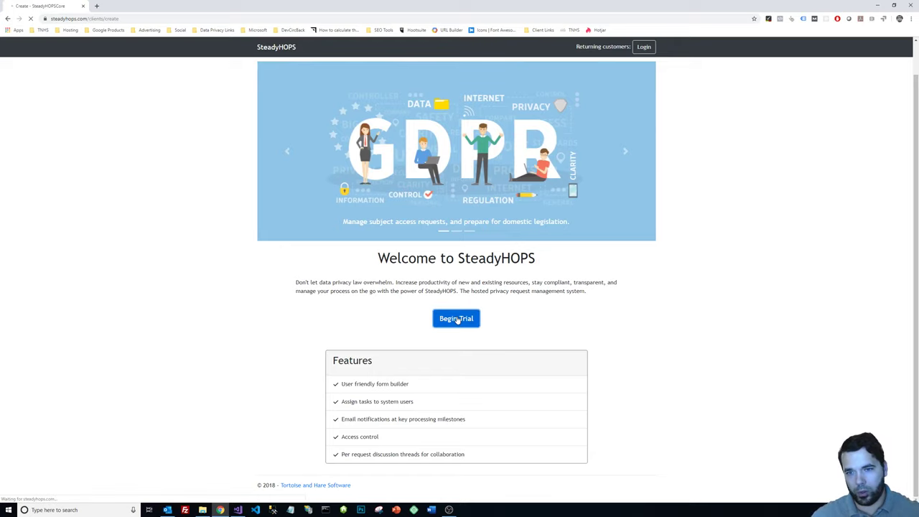
pyautogui.click(364, 156)
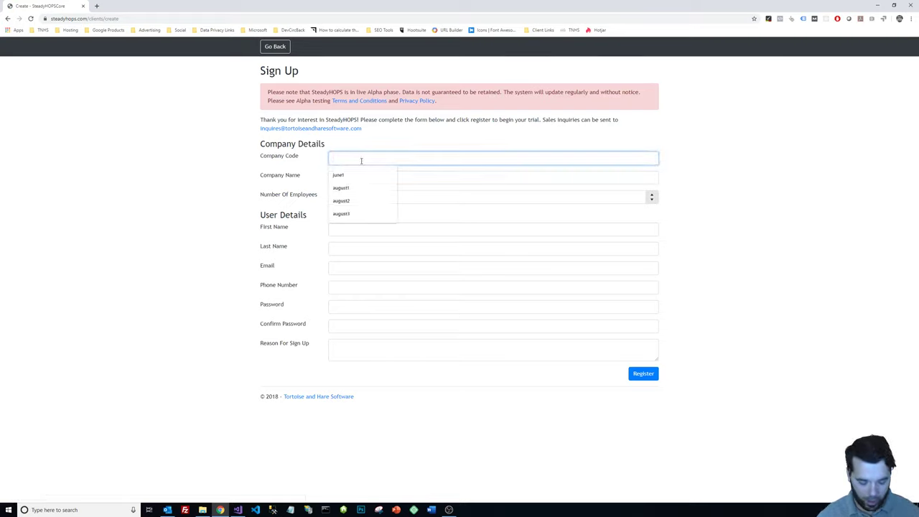
pyautogui.click(349, 213)
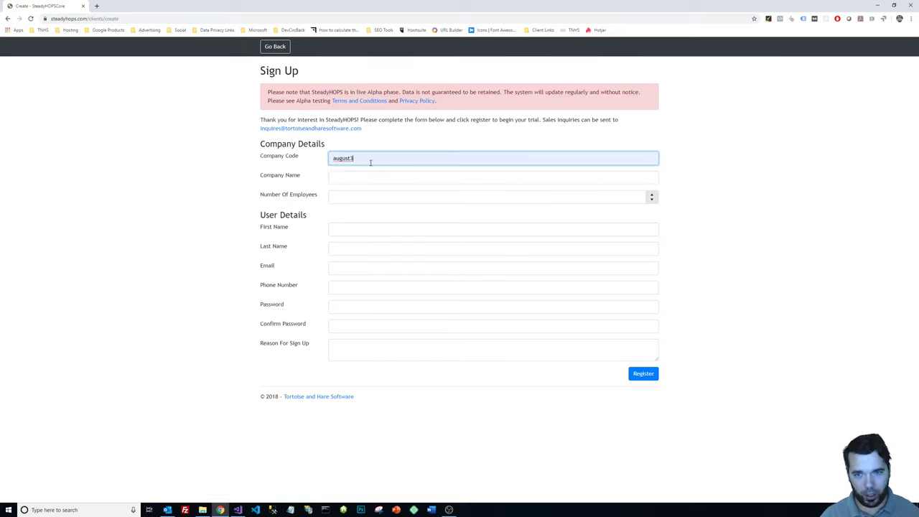
pyautogui.press('BackSpace')
pyautogui.write('4')
# Set the company name to 'august4' with 1 employee.
pyautogui.press('Tab')
pyautogui.write('aug')
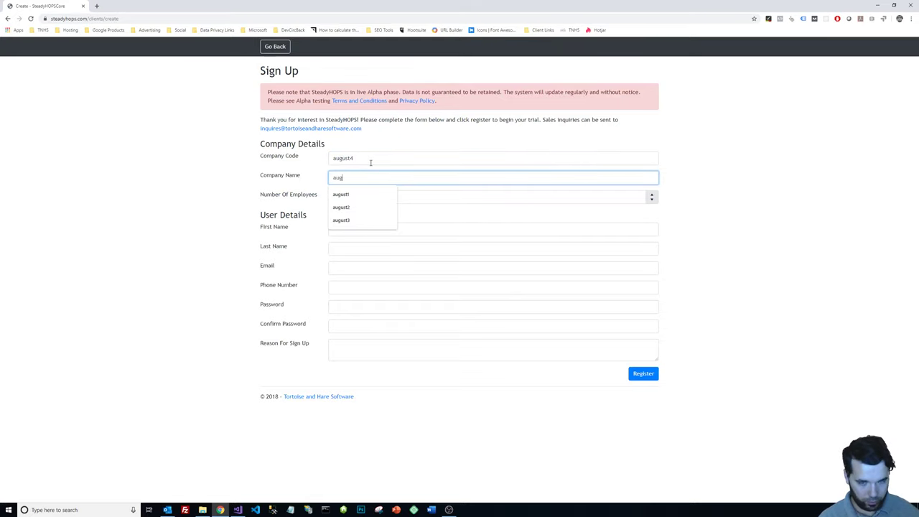
pyautogui.write('ust4')
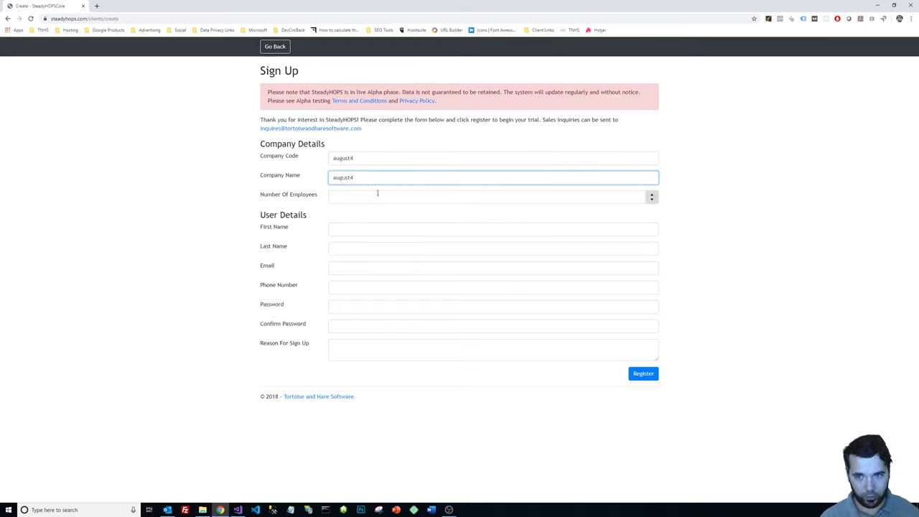
pyautogui.click(369, 198)
pyautogui.write('1')
# Fill the user's first name, last name, email and phone from saved entries, and set the password twice.
pyautogui.click(354, 226)
pyautogui.click(353, 244)
pyautogui.click(353, 248)
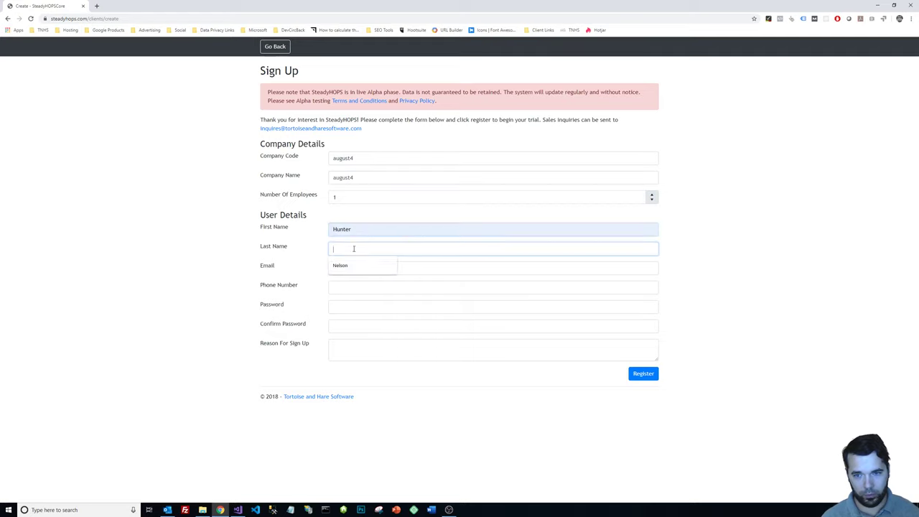
pyautogui.click(357, 263)
pyautogui.click(355, 268)
pyautogui.click(354, 285)
pyautogui.click(352, 289)
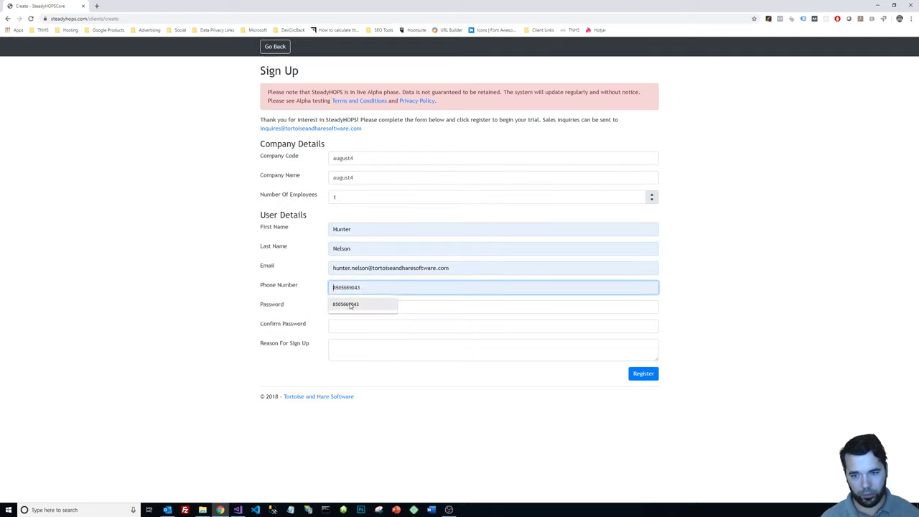
pyautogui.click(350, 304)
pyautogui.click(349, 310)
pyautogui.write('•••••••••••')
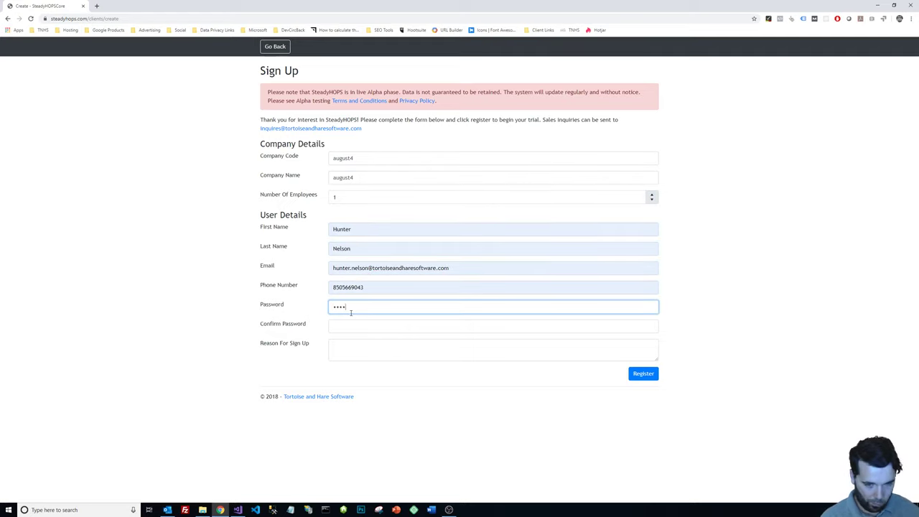
pyautogui.click(344, 321)
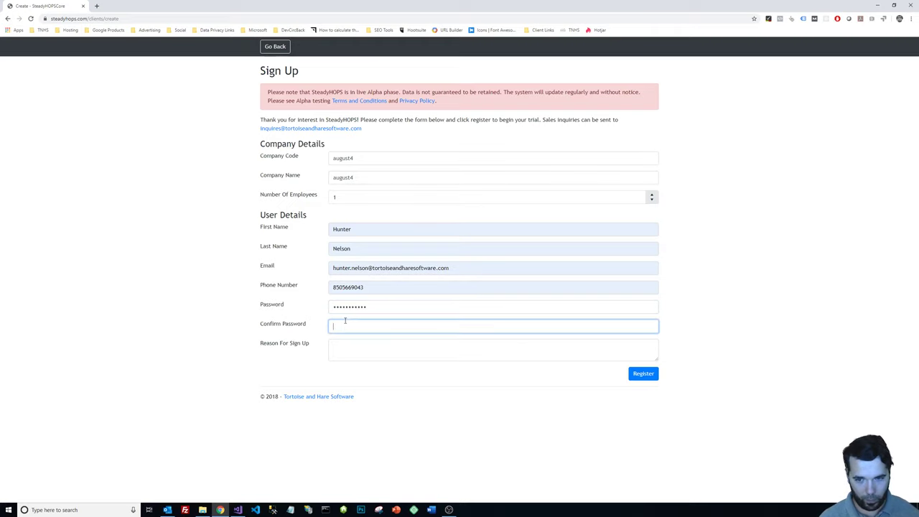
pyautogui.write('•••••••••••')
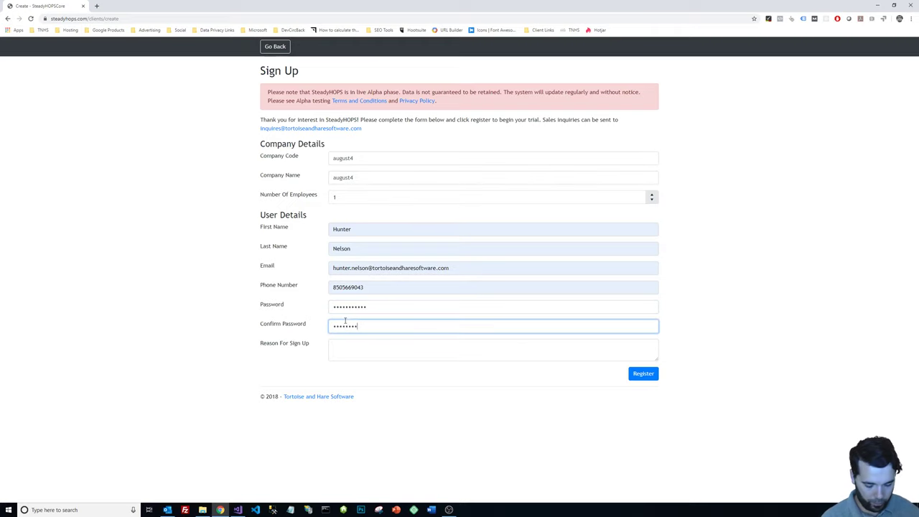
# Give 'demo' as the sign-up reason and submit the registration.
pyautogui.click(360, 345)
pyautogui.write('demo')
pyautogui.click(646, 375)
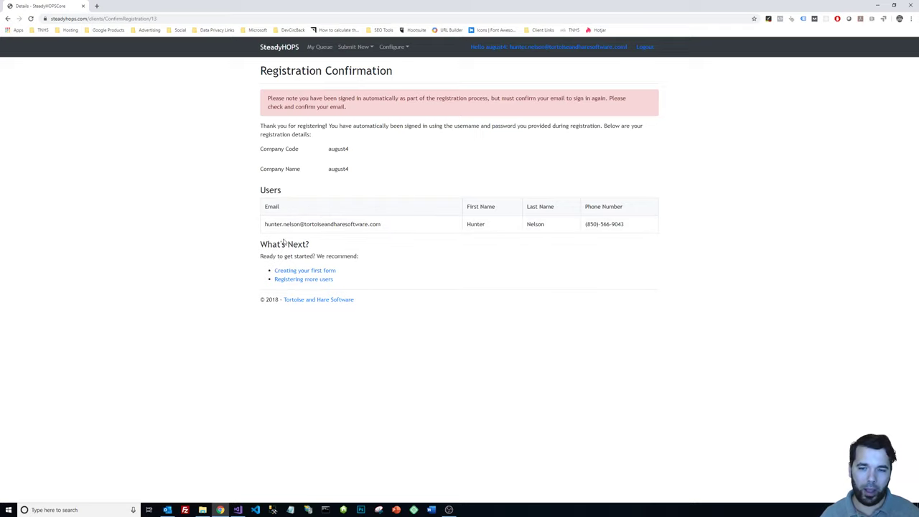
# Follow the 'Creating your first form' link under What's Next.
pyautogui.moveTo(259, 244); pyautogui.dragTo(372, 299)
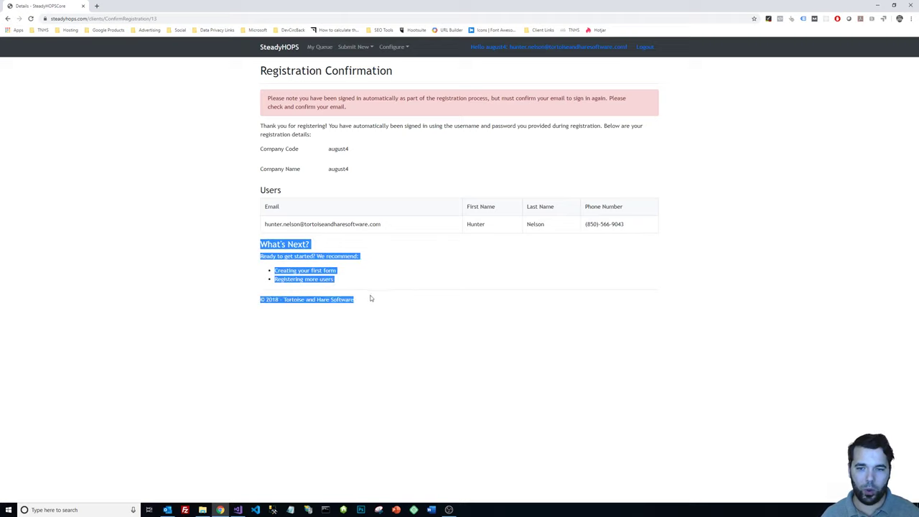
pyautogui.click(371, 299)
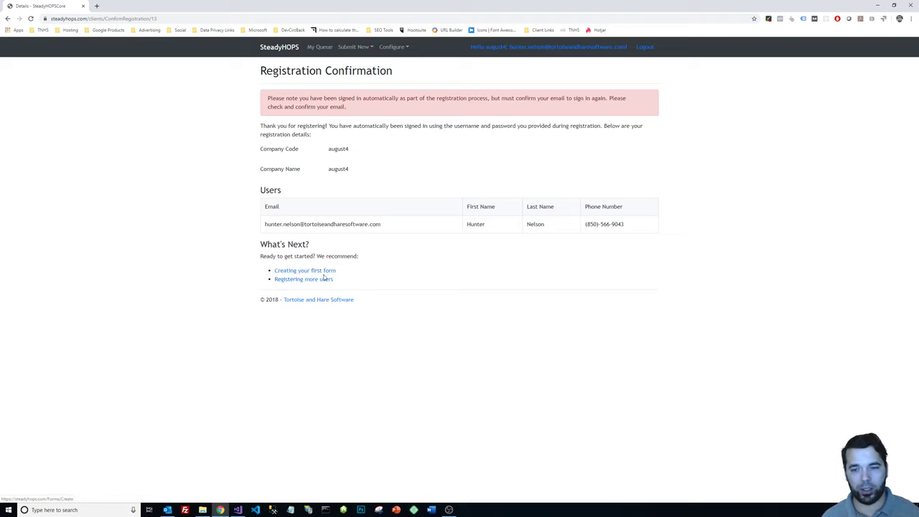
pyautogui.click(326, 271)
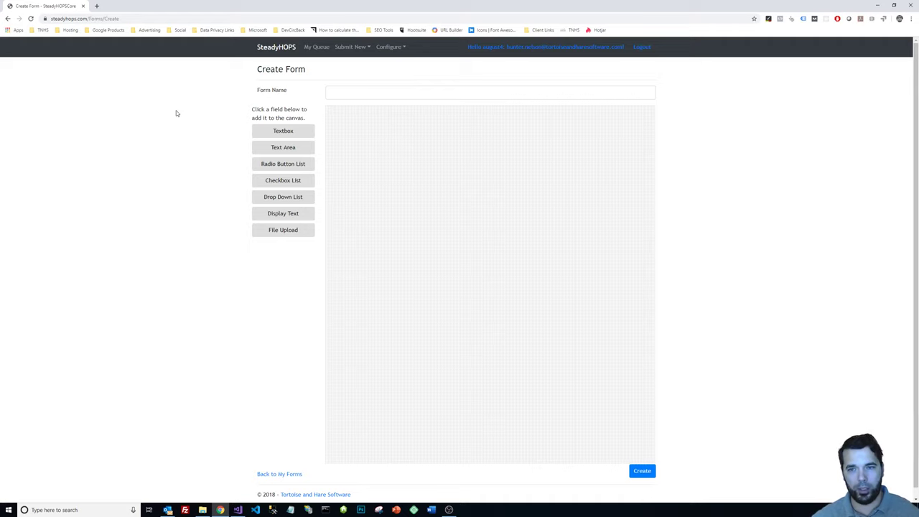
# Add a Display Text field and enter the text 'My Companies Department Name'.
pyautogui.click(283, 215)
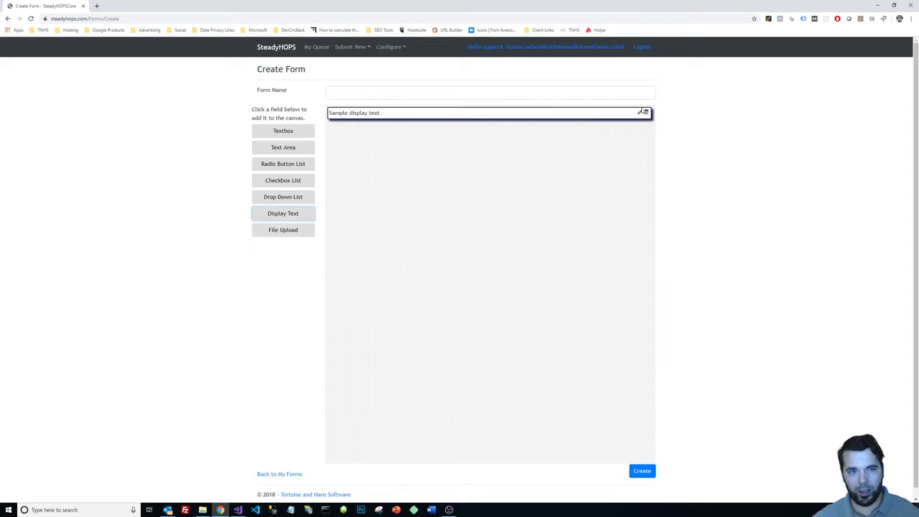
pyautogui.click(640, 113)
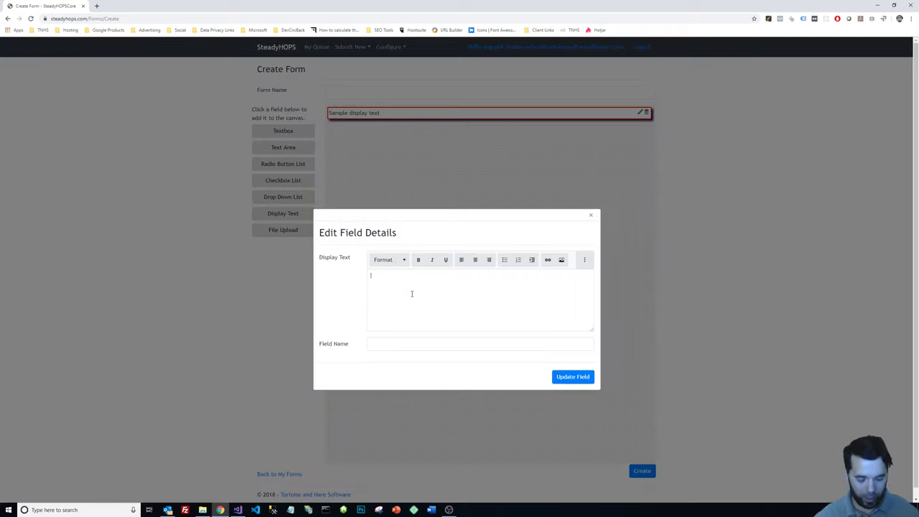
pyautogui.write('H')
pyautogui.write('y')
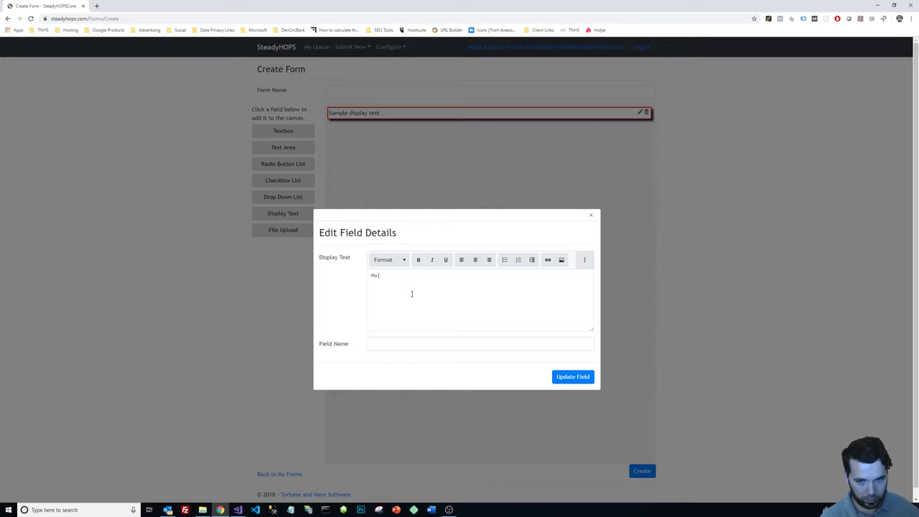
pyautogui.write(' Dities ')
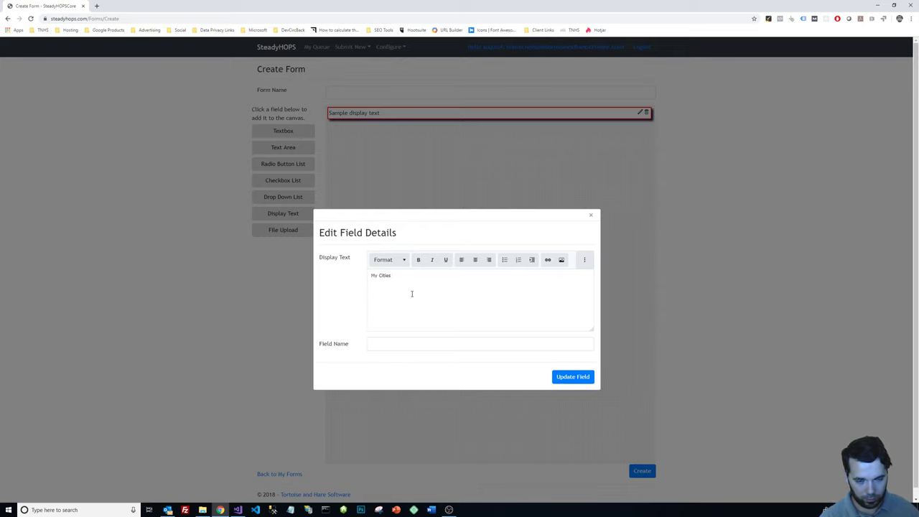
pyautogui.write('Depar')
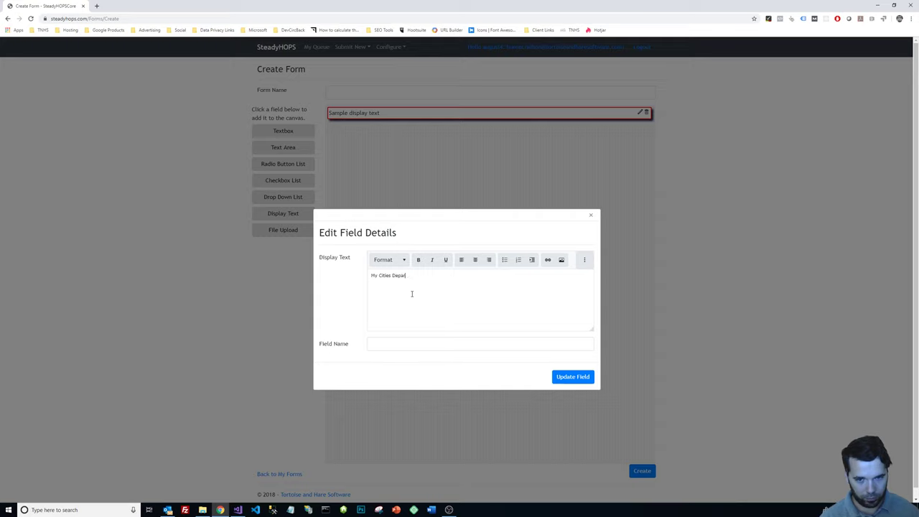
pyautogui.write('tment Name')
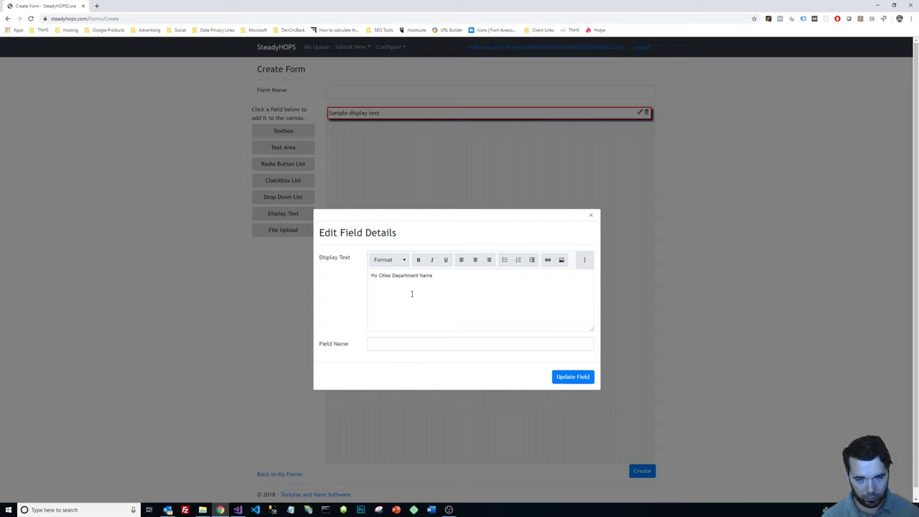
pyautogui.doubleClick(384, 275)
pyautogui.write('Companie')
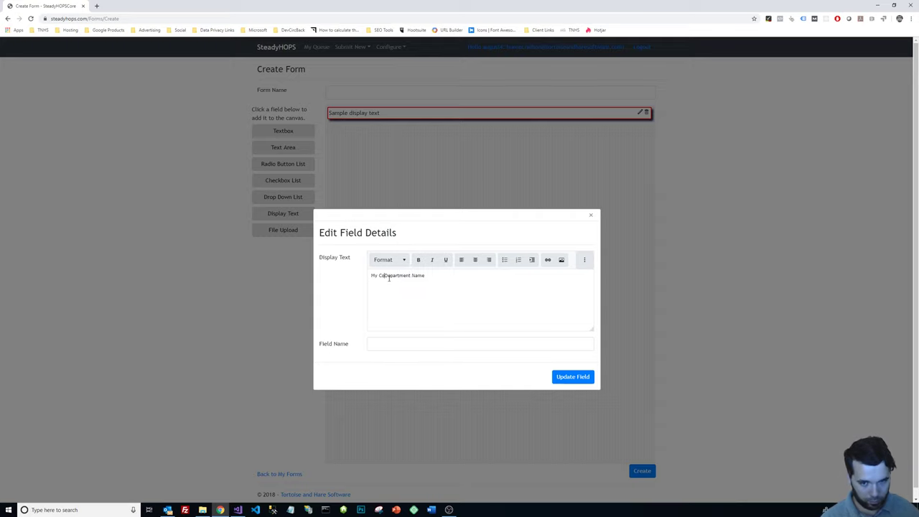
pyautogui.write('s')
pyautogui.hotkey('ctrl', 'a')
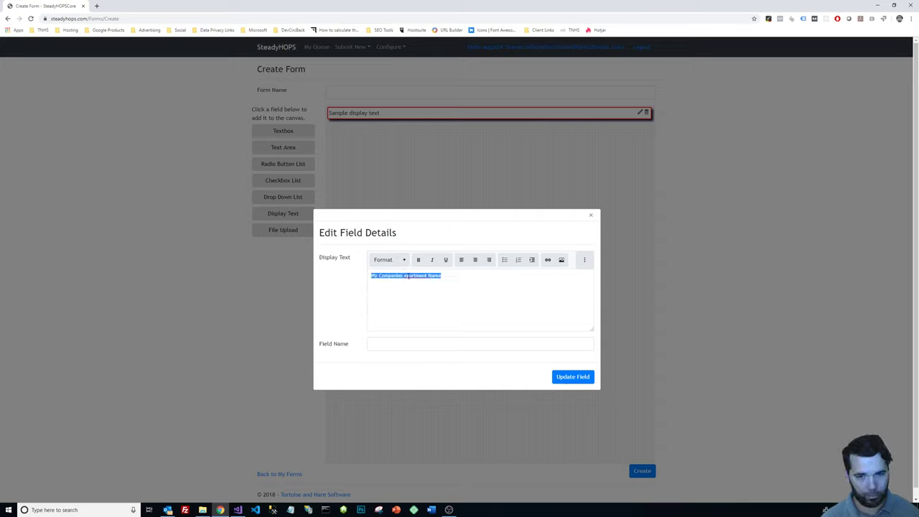
pyautogui.click(404, 276)
pyautogui.write("'")
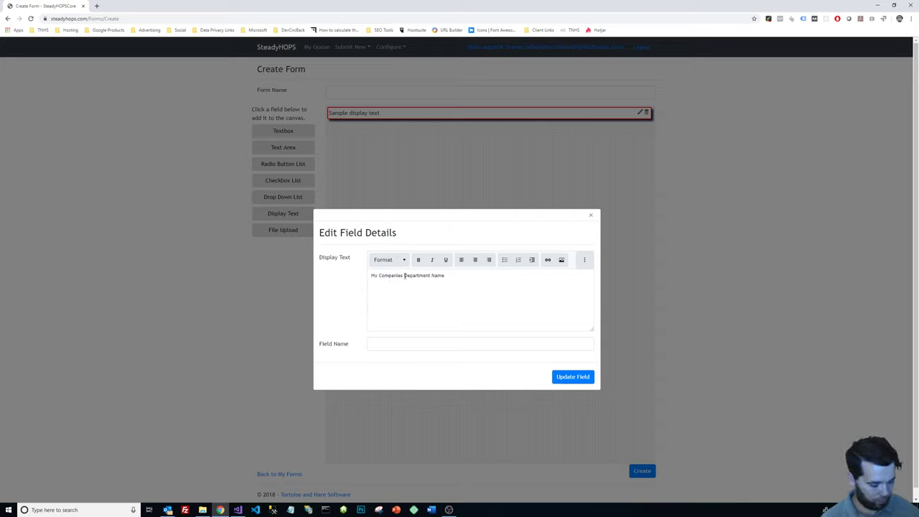
# Make that line a Heading 1 and add 'test 123' on a new line below.
pyautogui.hotkey('ctrl', 'a')
pyautogui.click(388, 260)
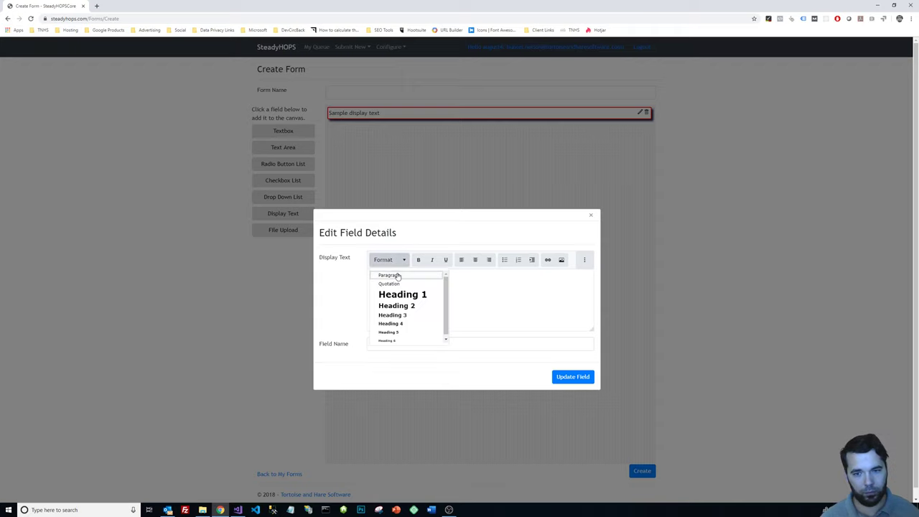
pyautogui.click(397, 292)
pyautogui.click(551, 282)
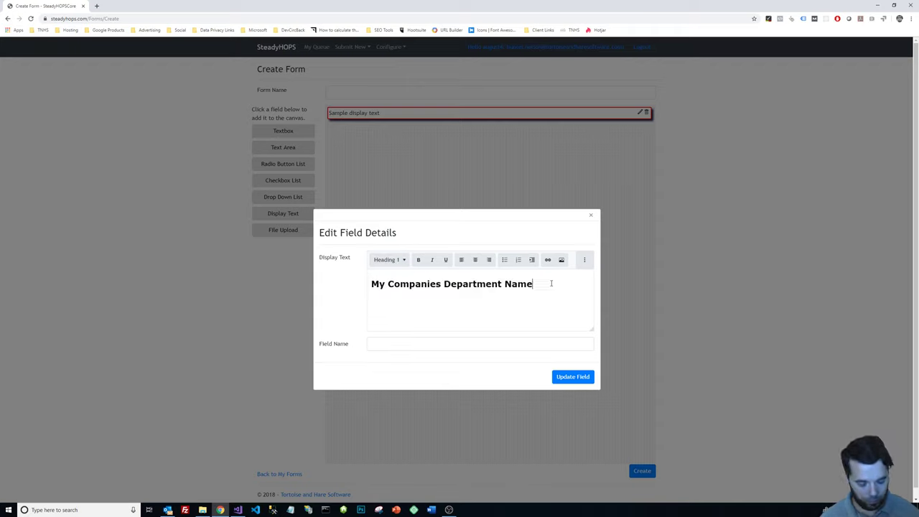
pyautogui.press('Return')
pyautogui.write('test 123')
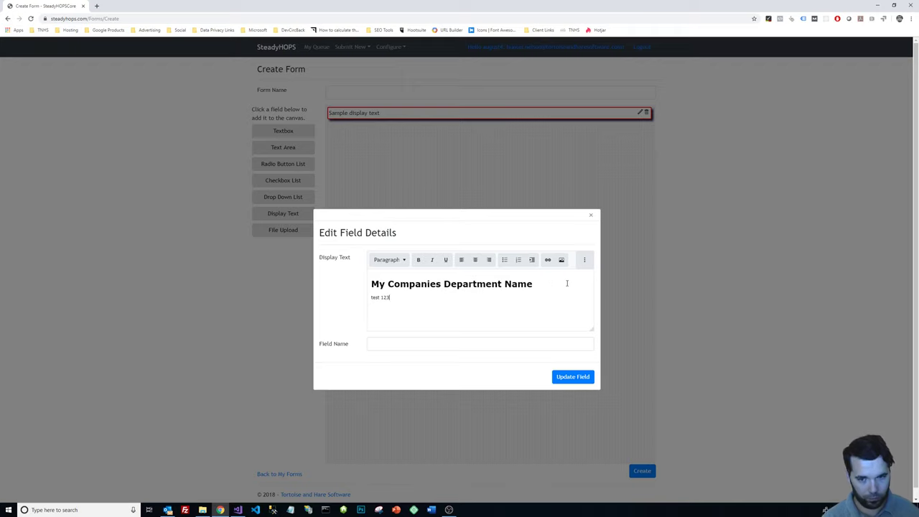
# Name the field 'Header' and save the field details.
pyautogui.click(486, 344)
pyautogui.write('Header')
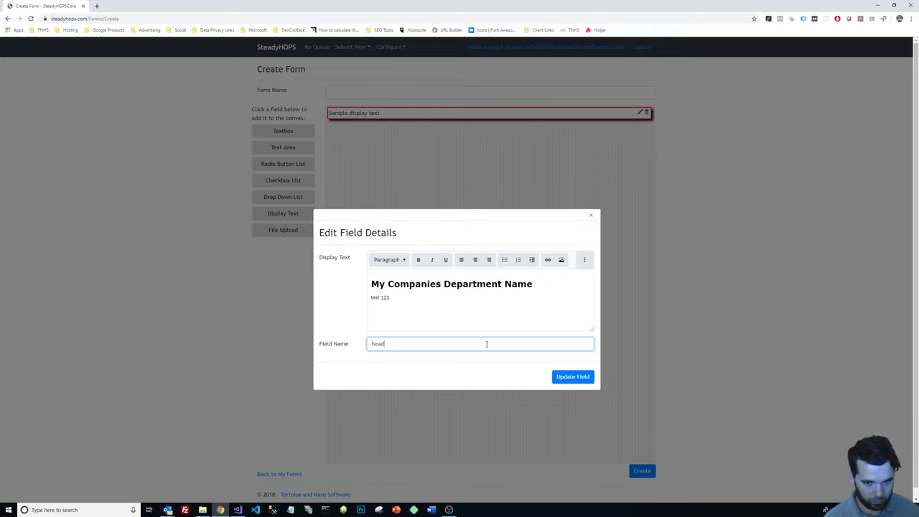
pyautogui.click(579, 376)
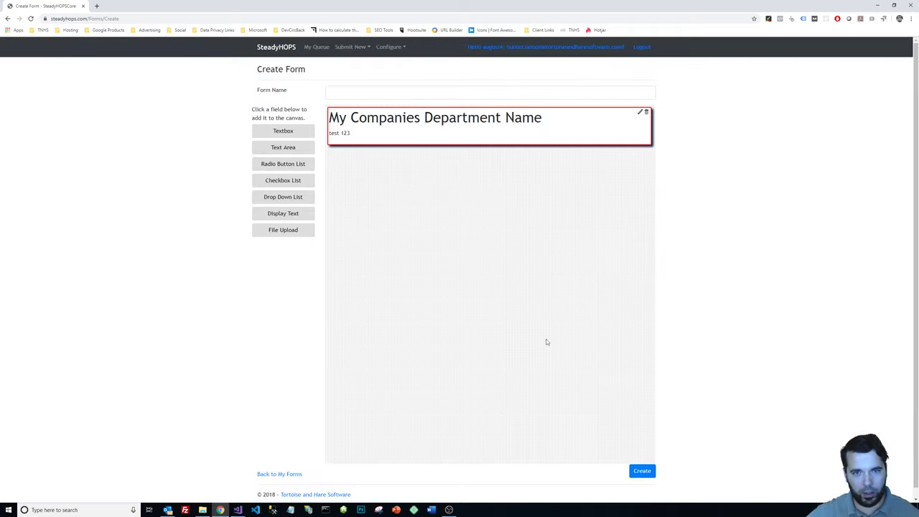
# Add Textbox, Text Area, Radio, Checkbox, Drop Down, Display Text and File Upload fields; move textbox and display text last.
pyautogui.click(283, 132)
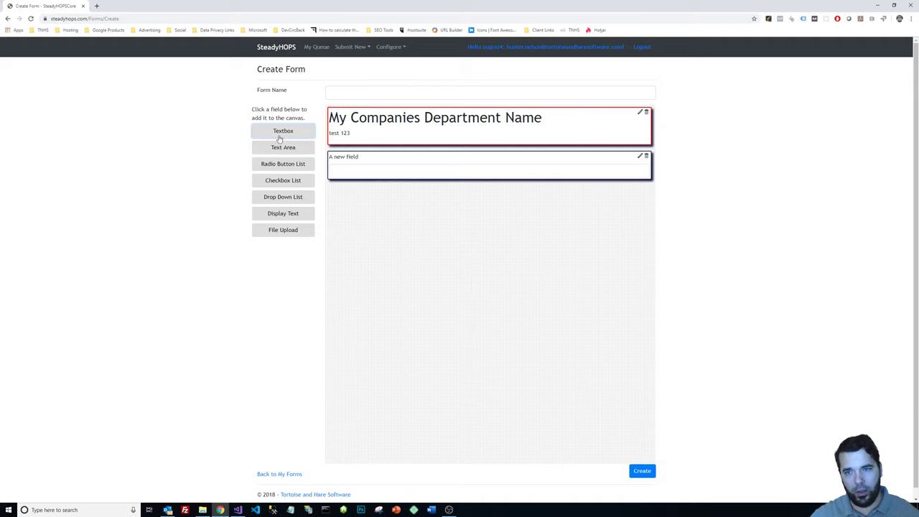
pyautogui.click(282, 148)
pyautogui.click(283, 164)
pyautogui.click(281, 182)
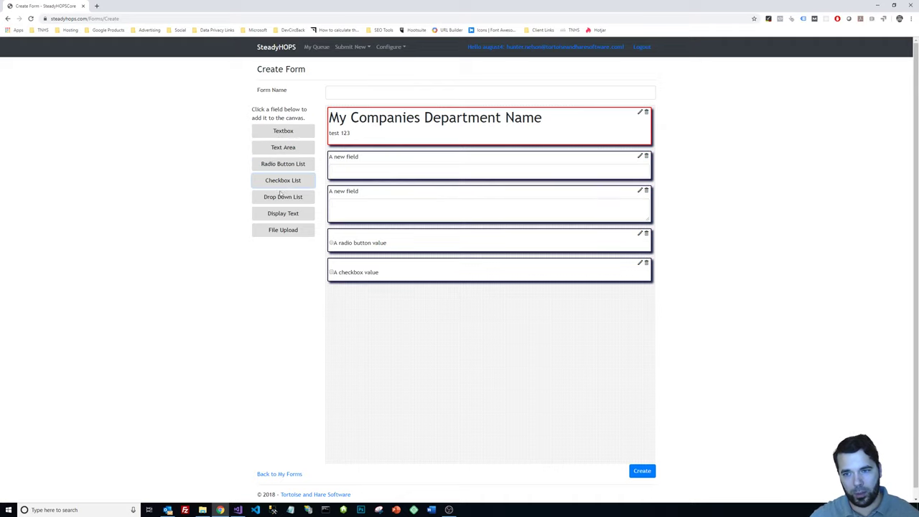
pyautogui.click(282, 200)
pyautogui.click(282, 217)
pyautogui.click(282, 232)
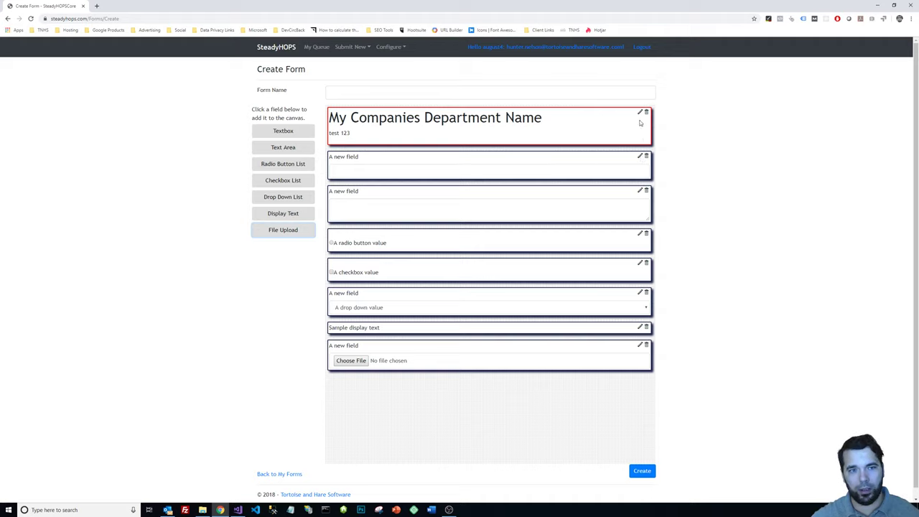
pyautogui.moveTo(453, 160); pyautogui.dragTo(446, 373)
pyautogui.moveTo(427, 294); pyautogui.dragTo(424, 380)
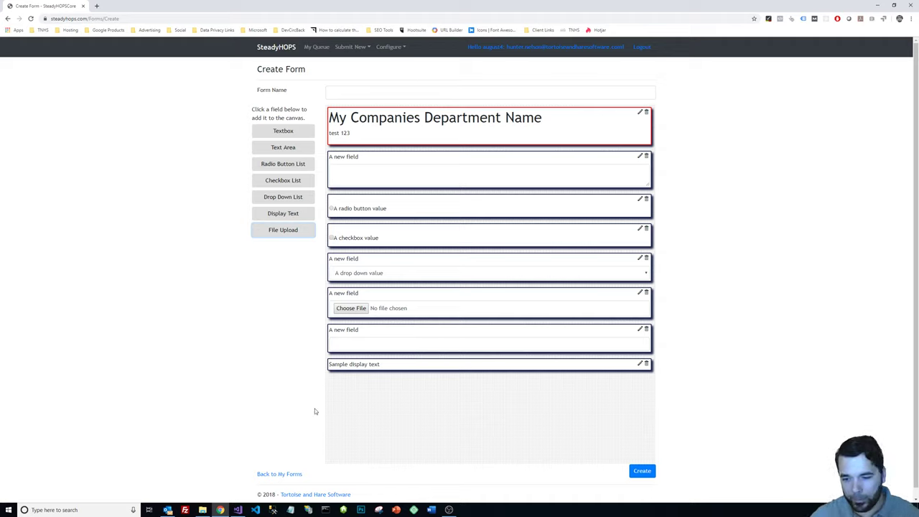
# Return to My Forms and look through the Submit New and Configure menus.
pyautogui.click(274, 476)
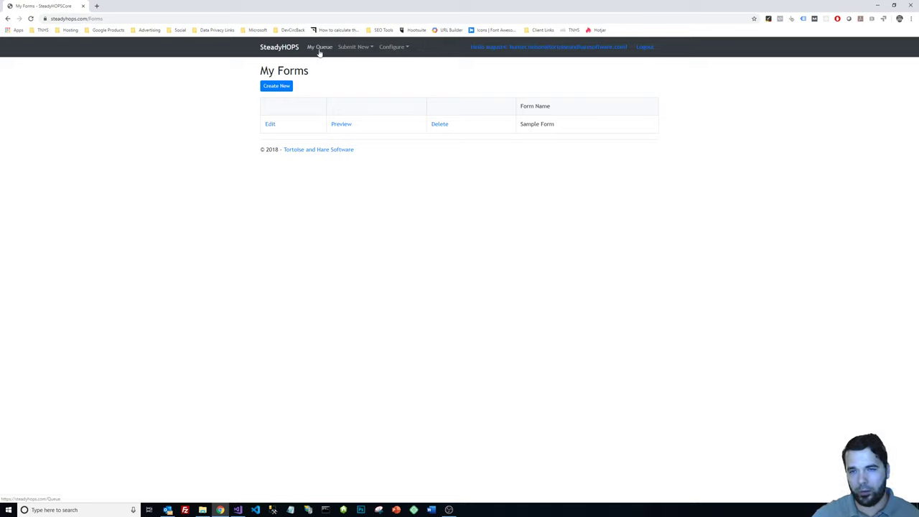
pyautogui.click(353, 47)
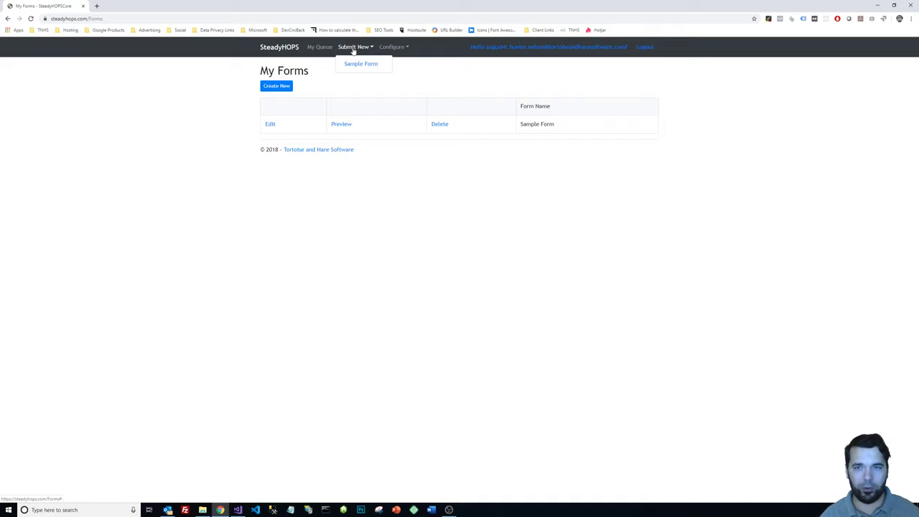
pyautogui.click(393, 49)
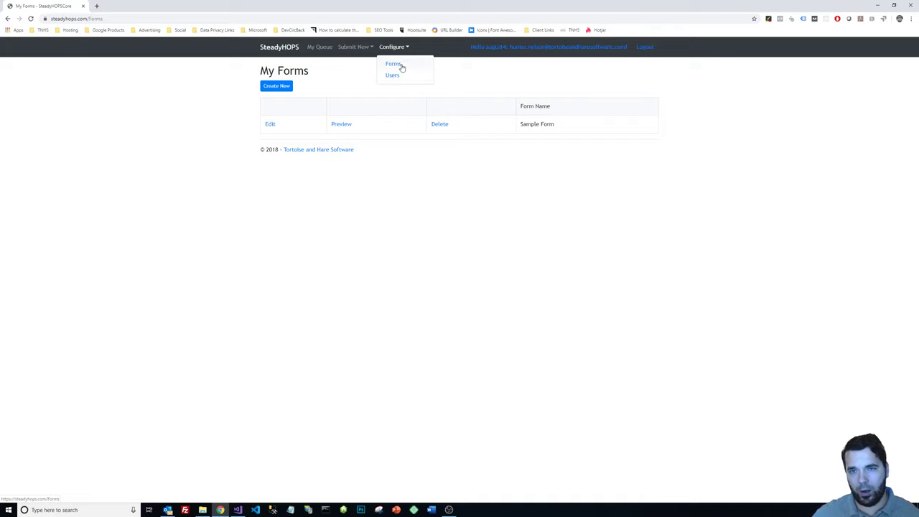
pyautogui.click(314, 164)
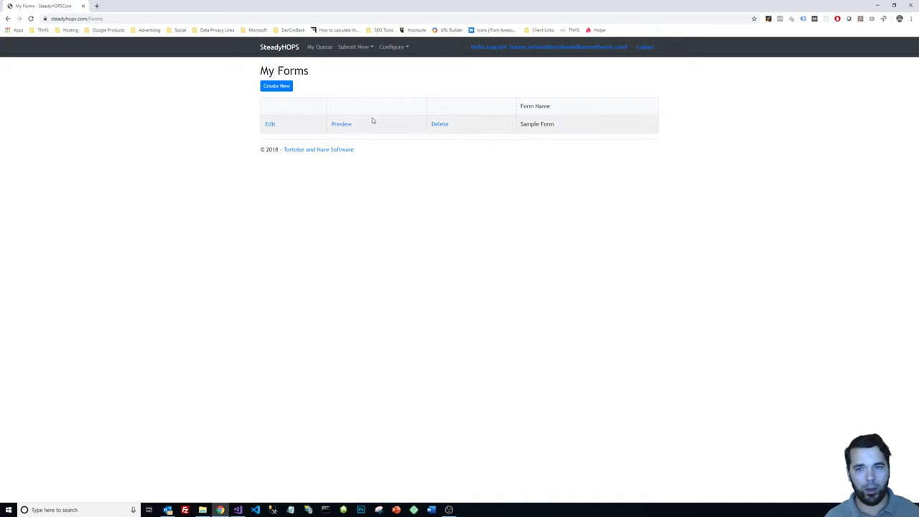
# Open Sample Form for editing, go back, and preview it instead.
pyautogui.click(270, 124)
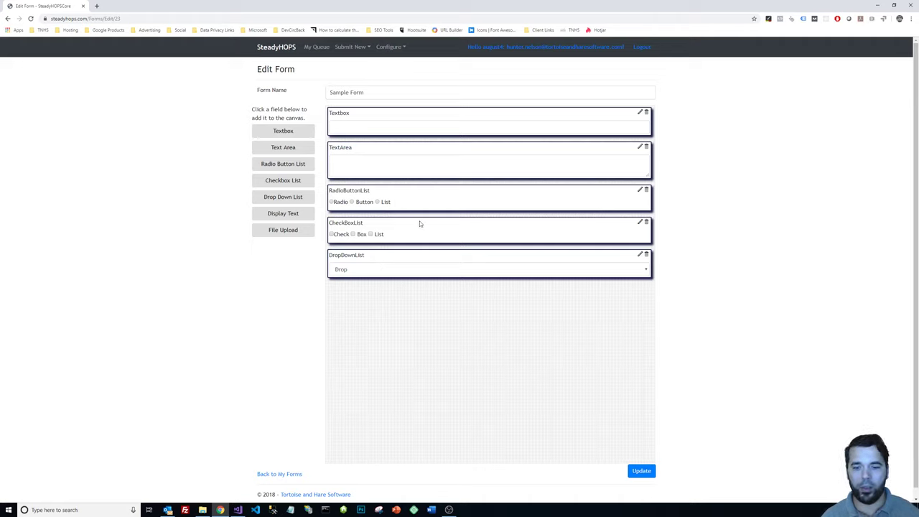
pyautogui.click(281, 475)
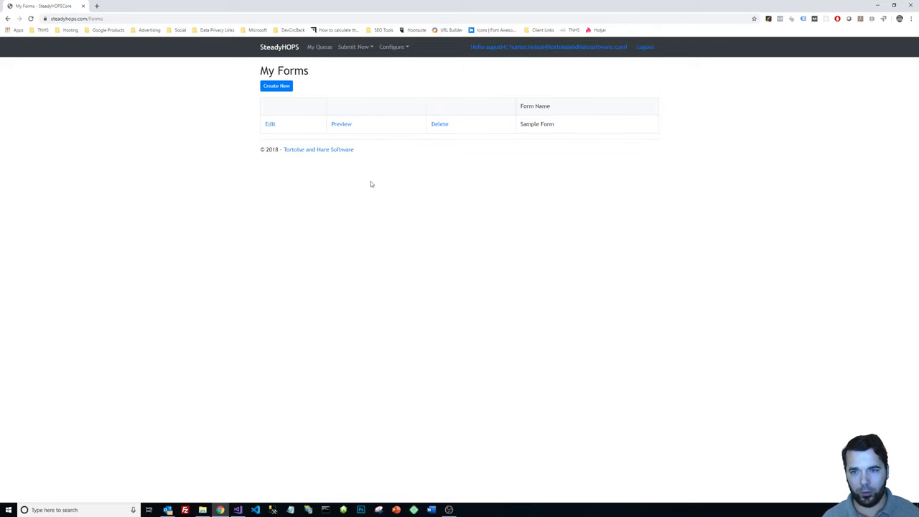
pyautogui.click(344, 126)
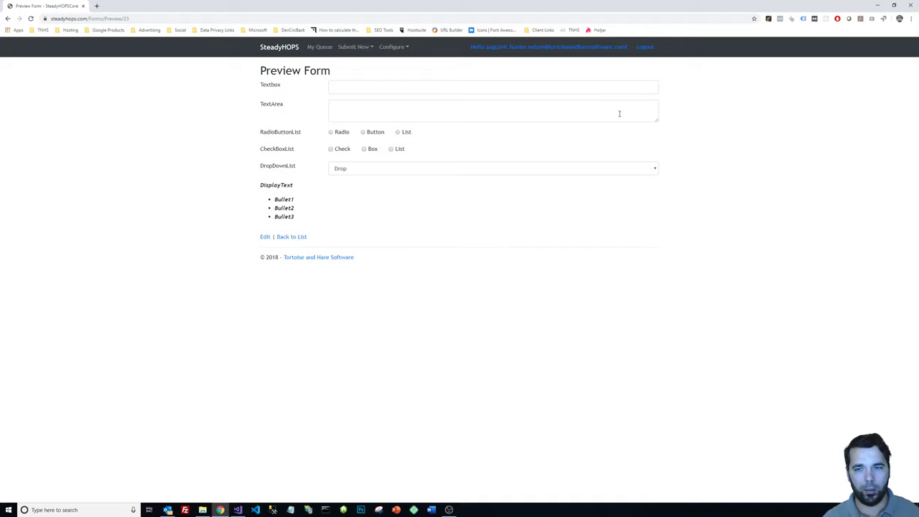
# Start a new Sample Form submission from Submit New and reveal its page URL.
pyautogui.click(349, 47)
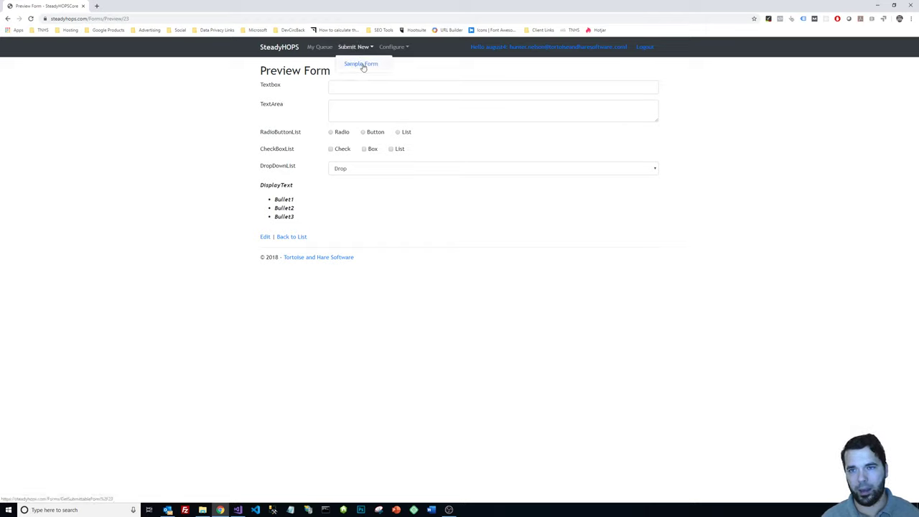
pyautogui.click(363, 65)
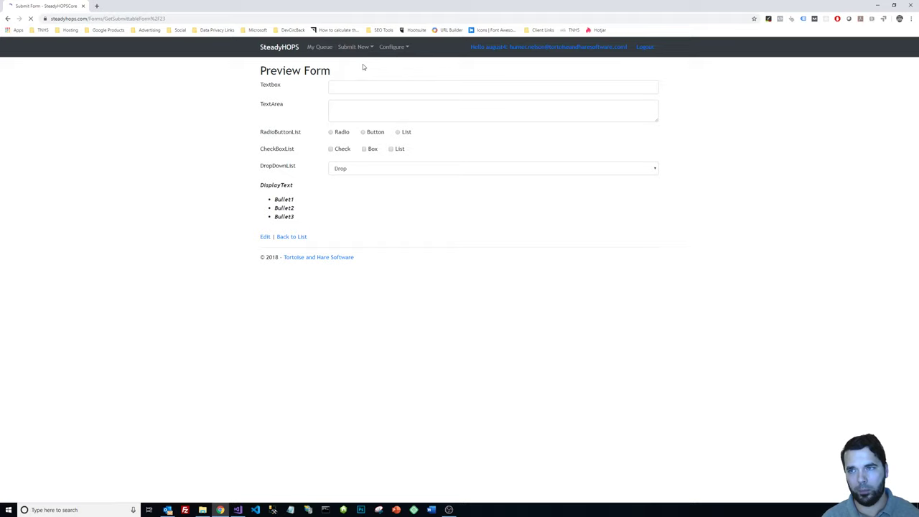
pyautogui.click(126, 19)
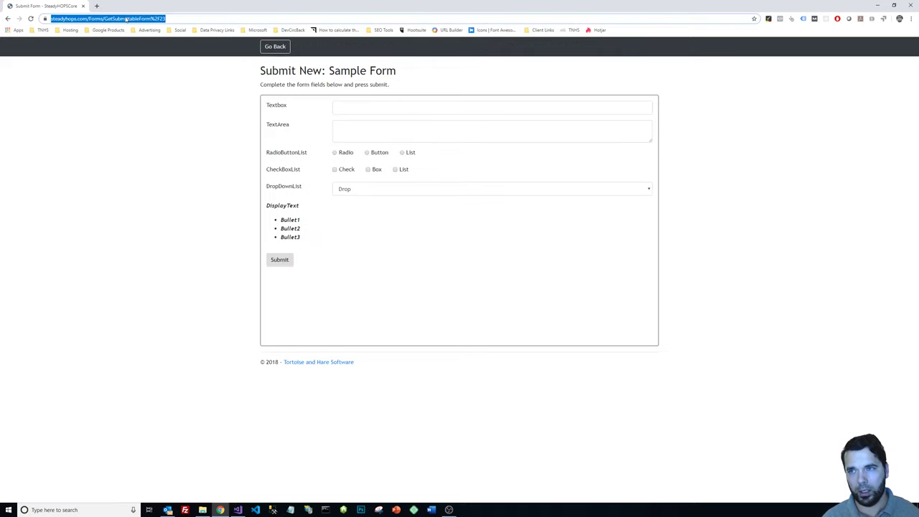
pyautogui.click(148, 174)
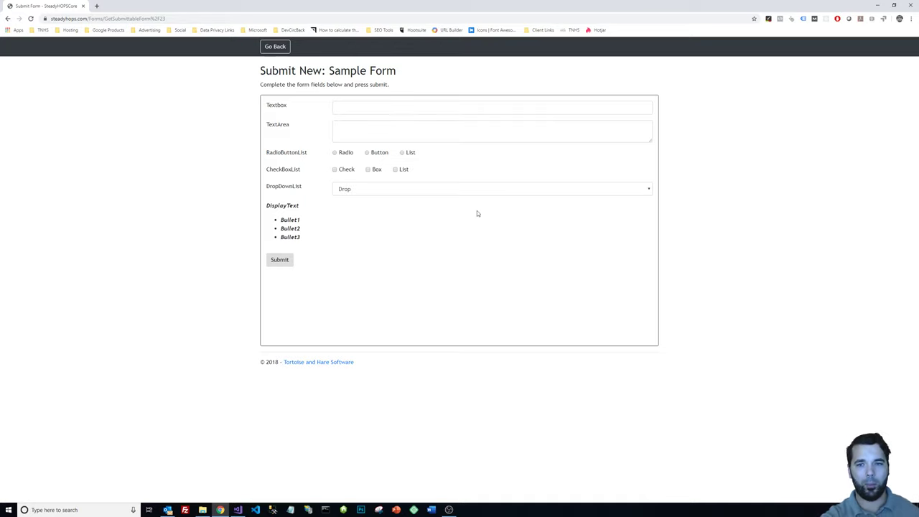
pyautogui.click(181, 20)
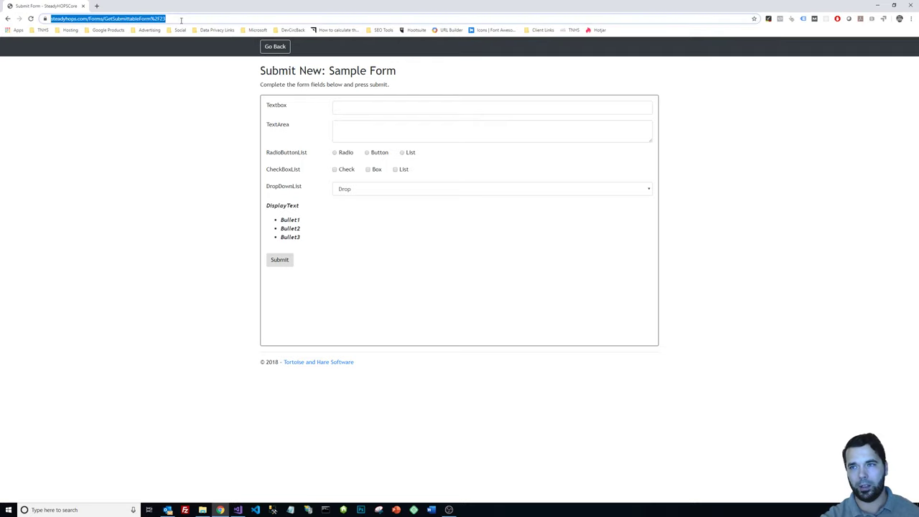
pyautogui.click(181, 19)
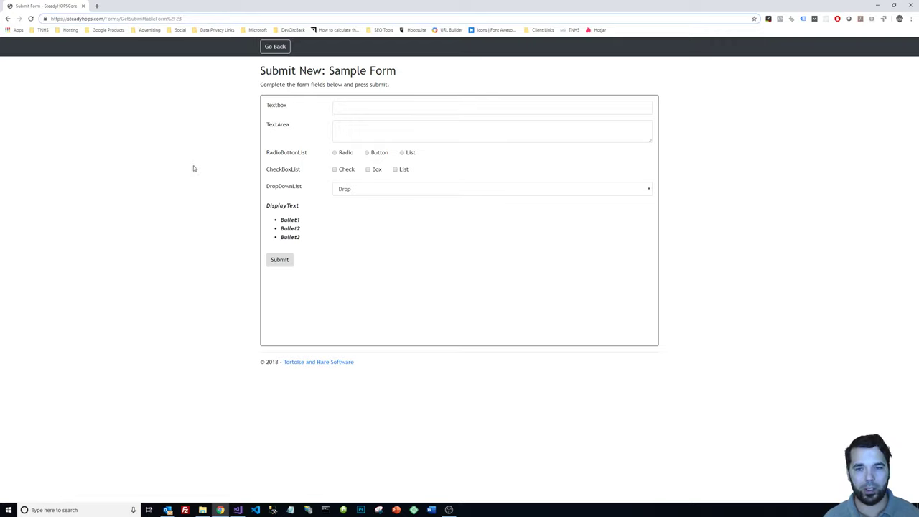
pyautogui.click(392, 110)
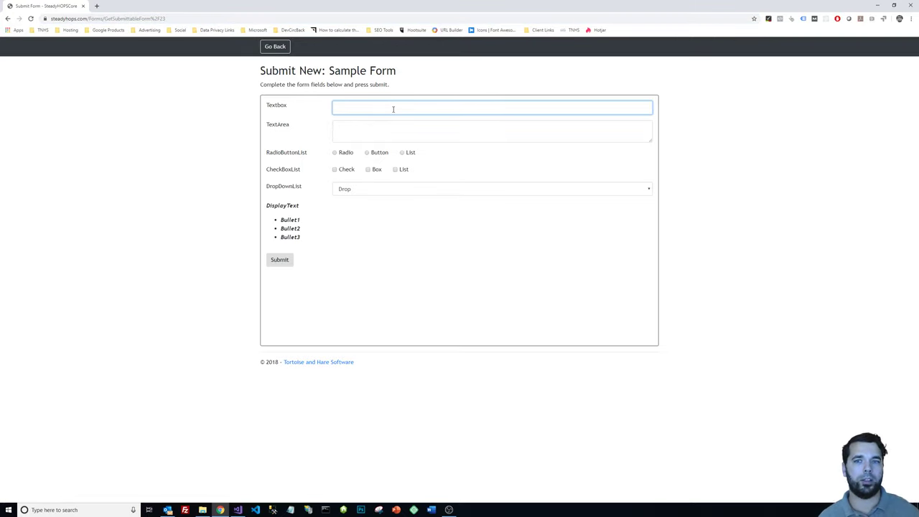
# Enter 'test' in Textbox and TextArea, choose Button, tick Check and Box, and pick List.
pyautogui.write('test')
pyautogui.click(355, 135)
pyautogui.write('test')
pyautogui.press('Return')
pyautogui.write('te')
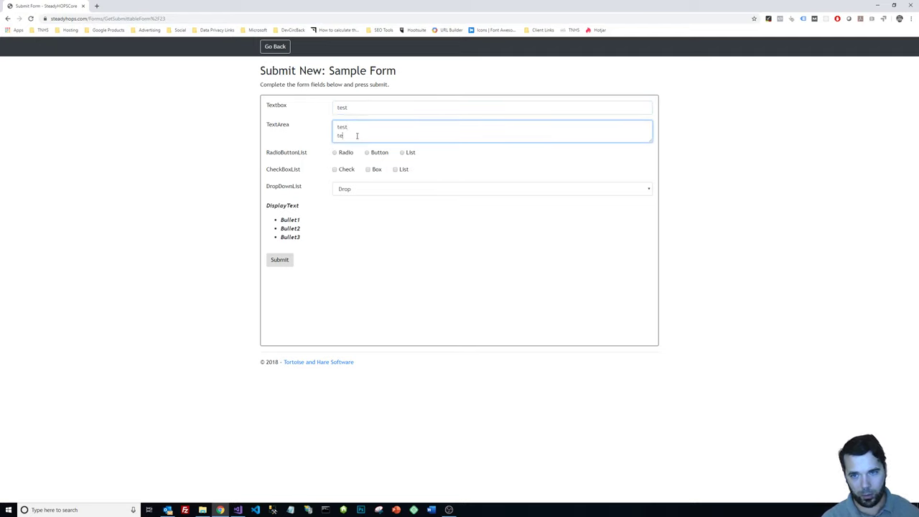
pyautogui.write('st')
pyautogui.click(369, 154)
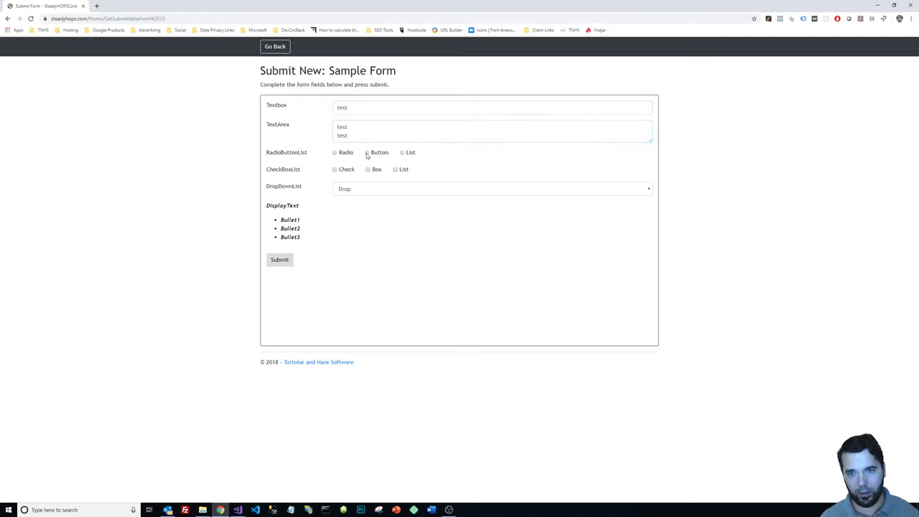
pyautogui.click(347, 171)
pyautogui.click(372, 170)
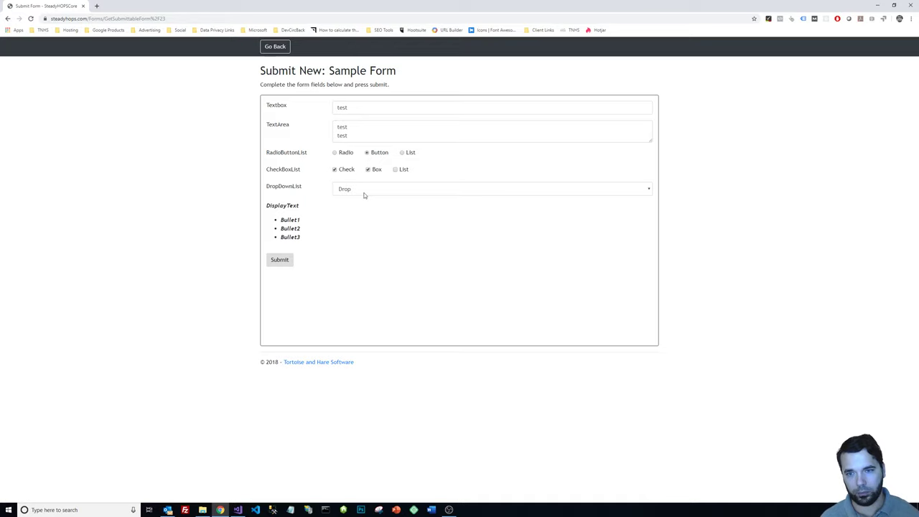
pyautogui.click(365, 196)
pyautogui.click(359, 213)
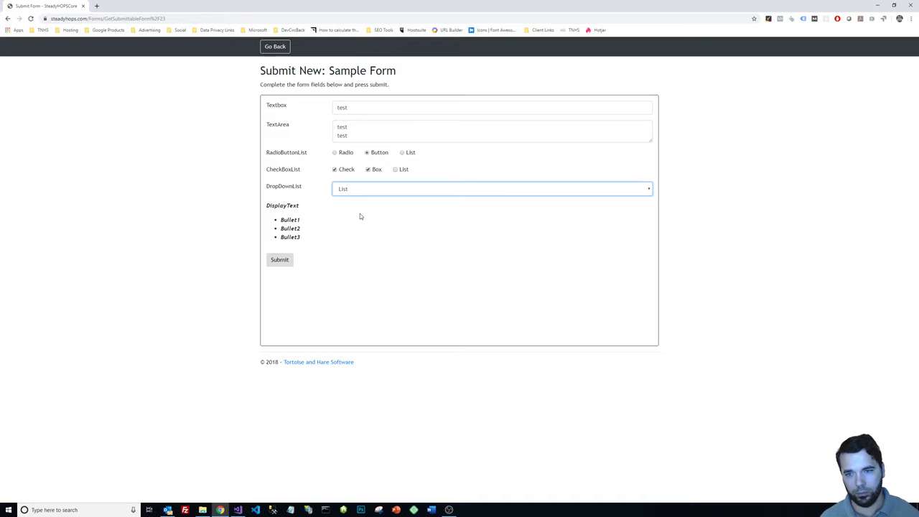
# Submit the form, check its reference number, and switch to Outlook.
pyautogui.click(284, 265)
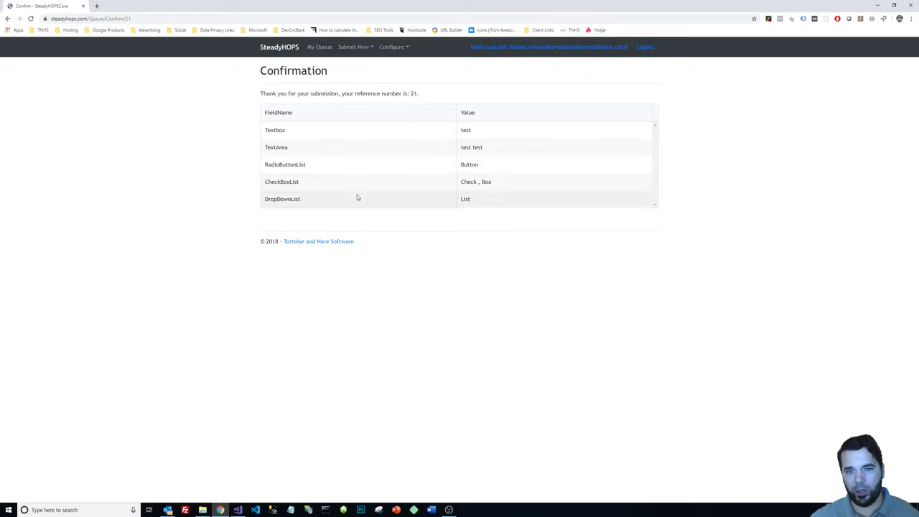
pyautogui.doubleClick(415, 93)
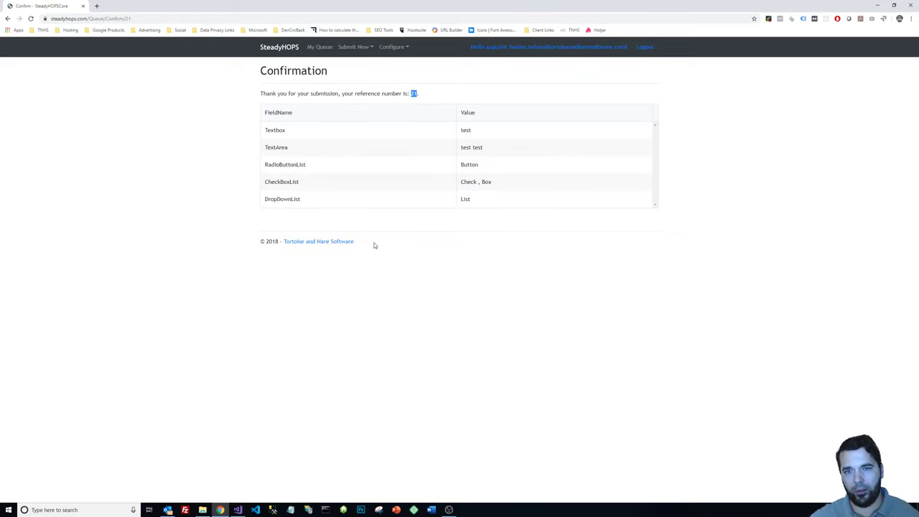
pyautogui.click(463, 270)
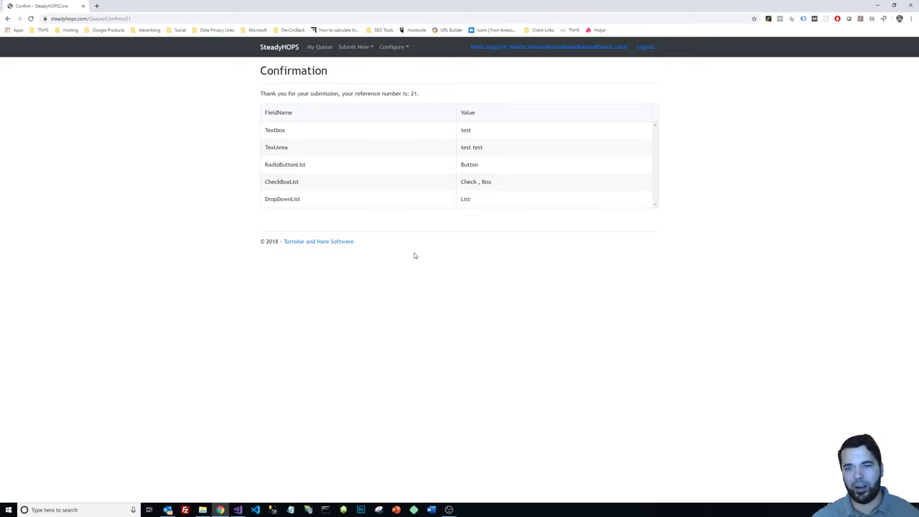
pyautogui.click(168, 508)
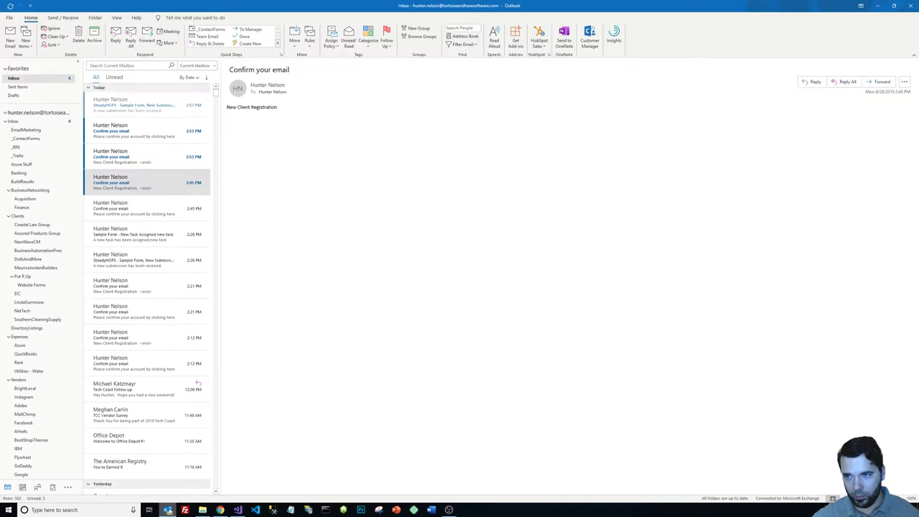
# Read the SubmissionID 21 notification email, then minimize Outlook.
pyautogui.click(146, 111)
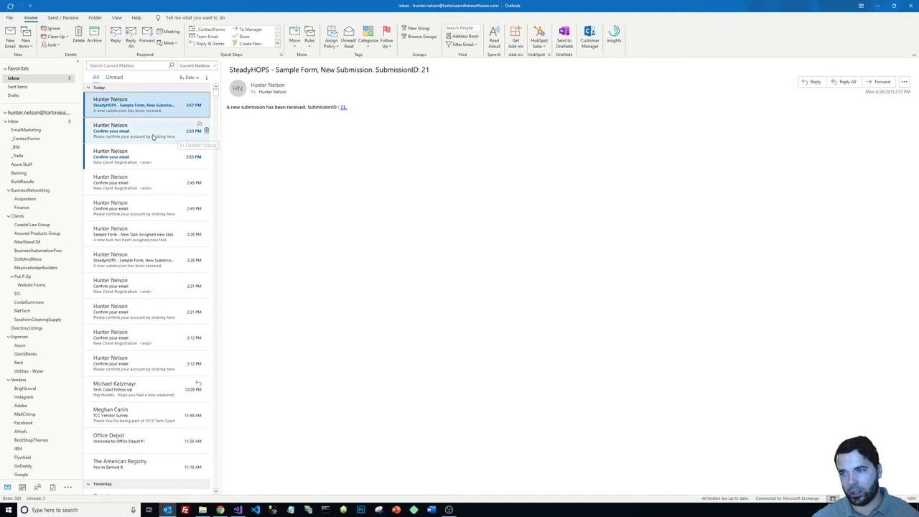
pyautogui.click(877, 6)
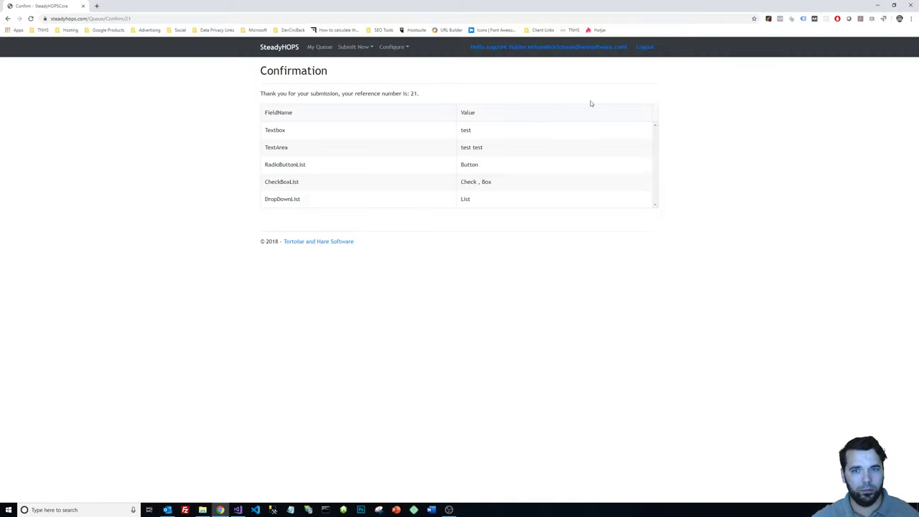
# Open the Sample Form row with reference number 21 from My Queue.
pyautogui.click(325, 47)
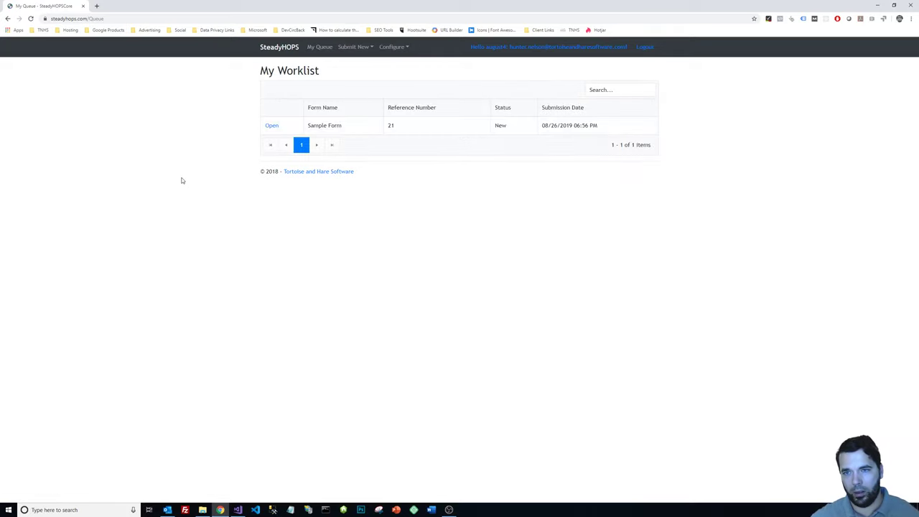
pyautogui.tripleClick(327, 73)
pyautogui.click(327, 73)
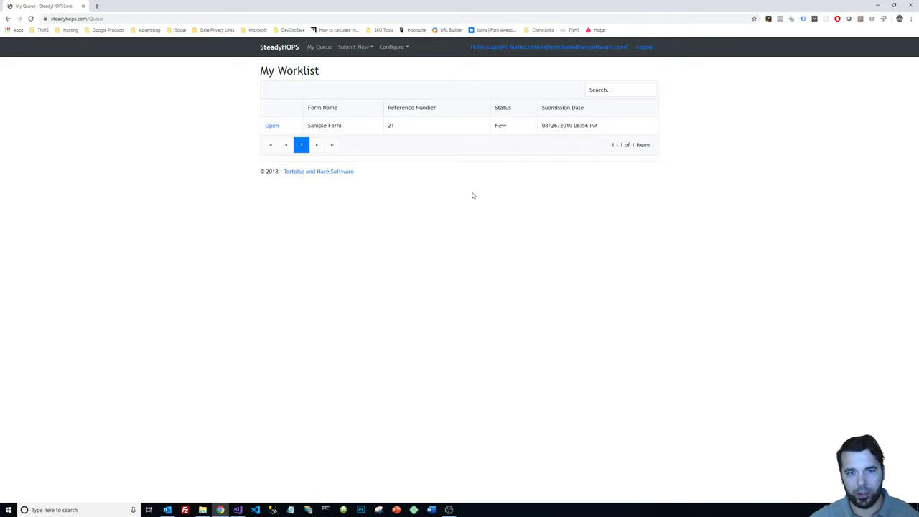
pyautogui.click(270, 127)
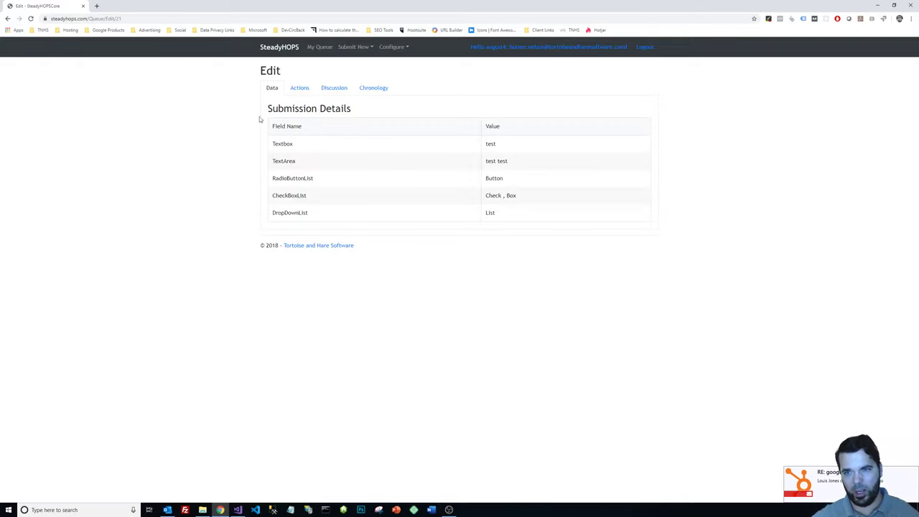
pyautogui.rightClick(517, 164)
# Set submission 21's status to In Progress under Actions, then view its Discussion threads.
pyautogui.click(512, 151)
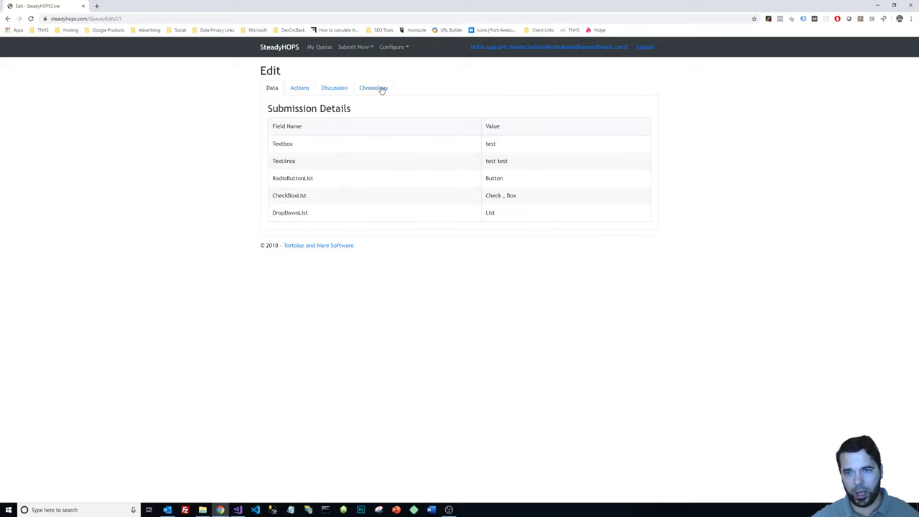
pyautogui.click(300, 89)
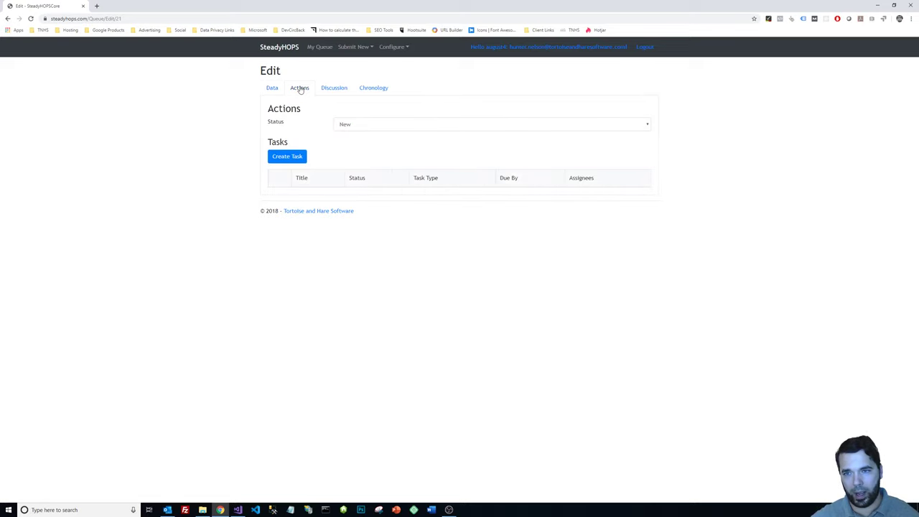
pyautogui.click(369, 125)
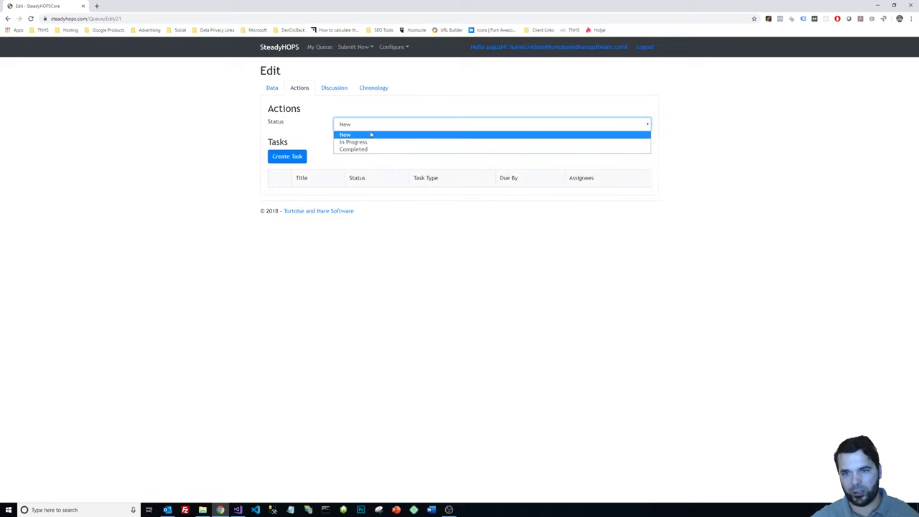
pyautogui.click(371, 142)
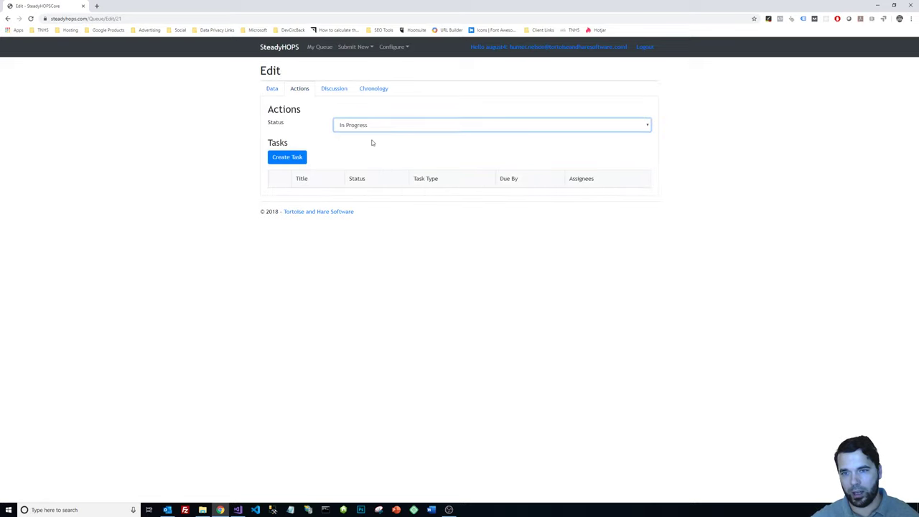
pyautogui.click(328, 90)
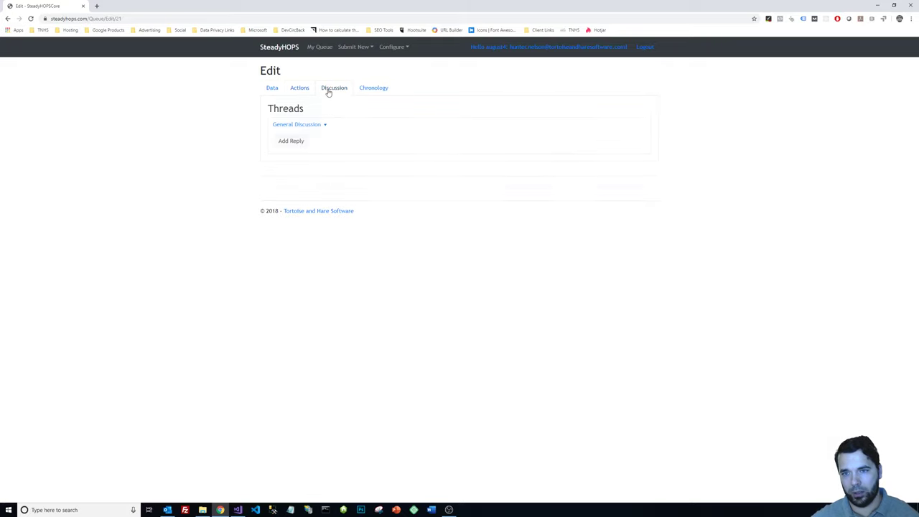
# Post 'did you delete that citizens request yet?' in the General Discussion thread.
pyautogui.click(294, 141)
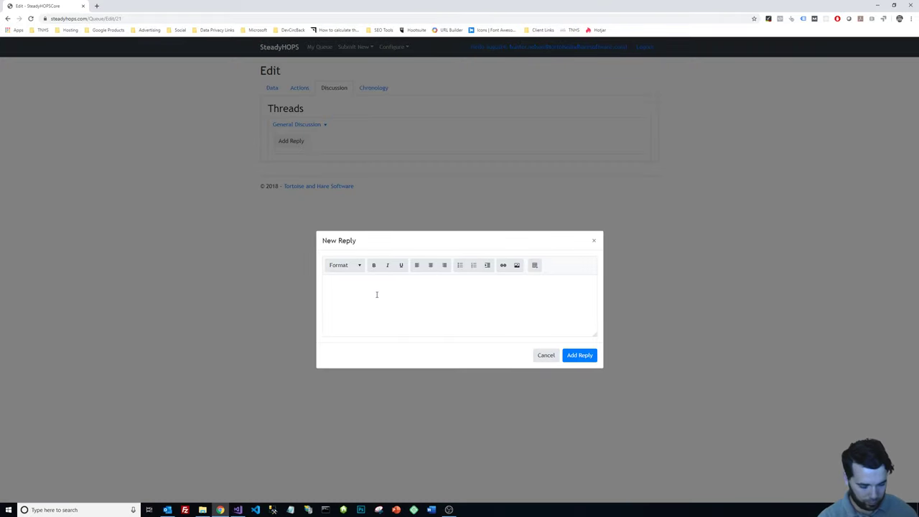
pyautogui.write('did you delete that')
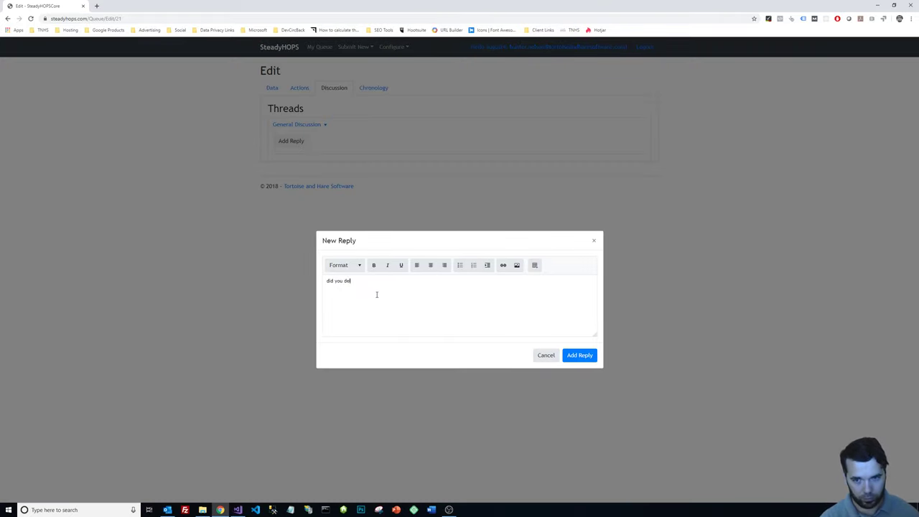
pyautogui.write(' citizens request yet?')
pyautogui.click(581, 355)
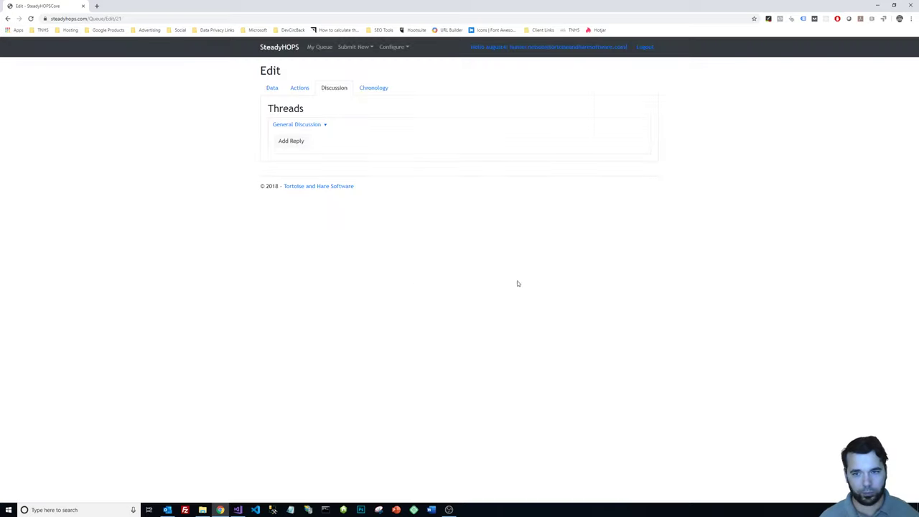
# Post the reply 'yep, all done' in the same thread.
pyautogui.click(308, 186)
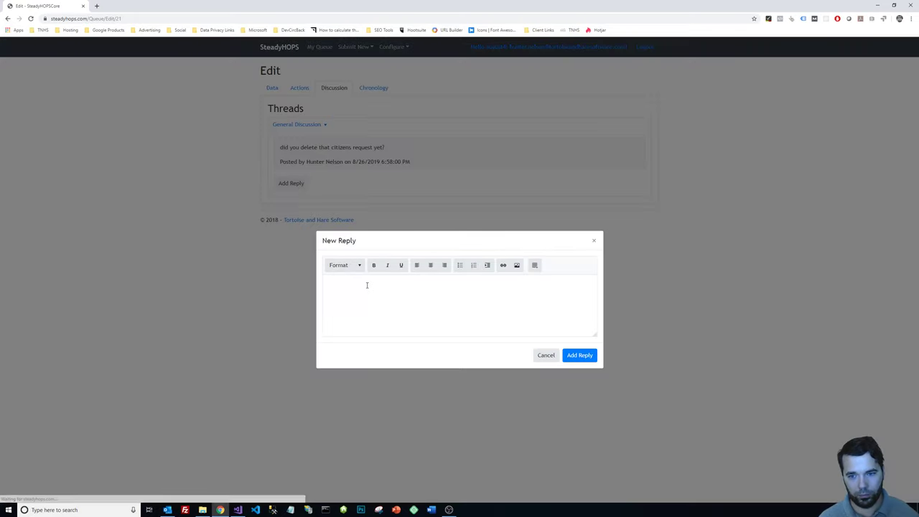
pyautogui.write('yep, all done')
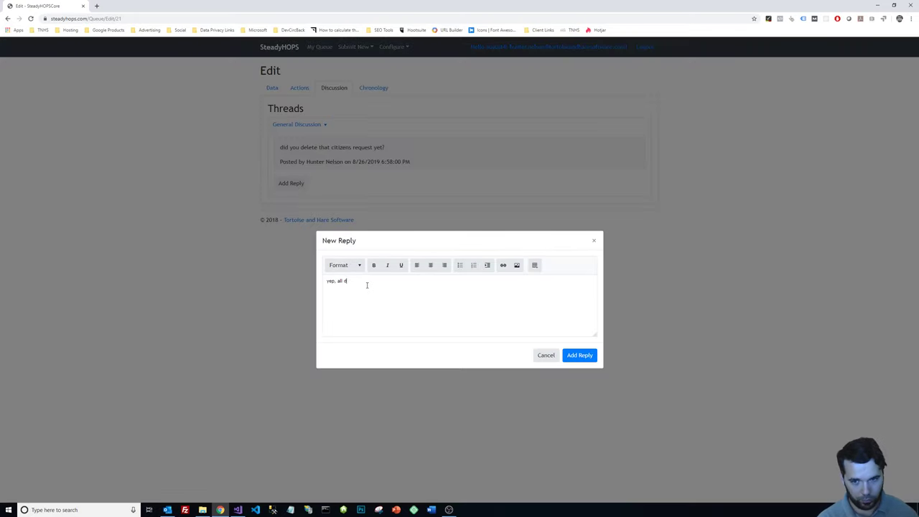
pyautogui.click(578, 357)
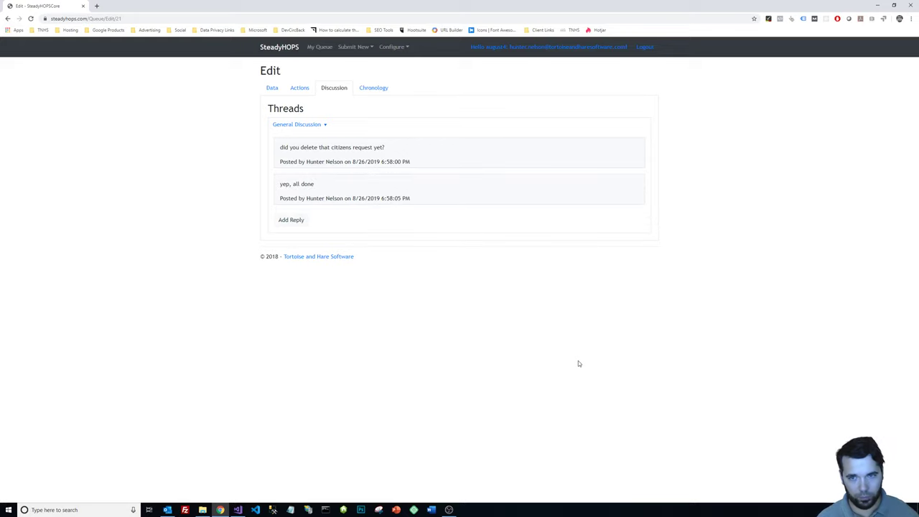
pyautogui.doubleClick(316, 198)
pyautogui.click(345, 160)
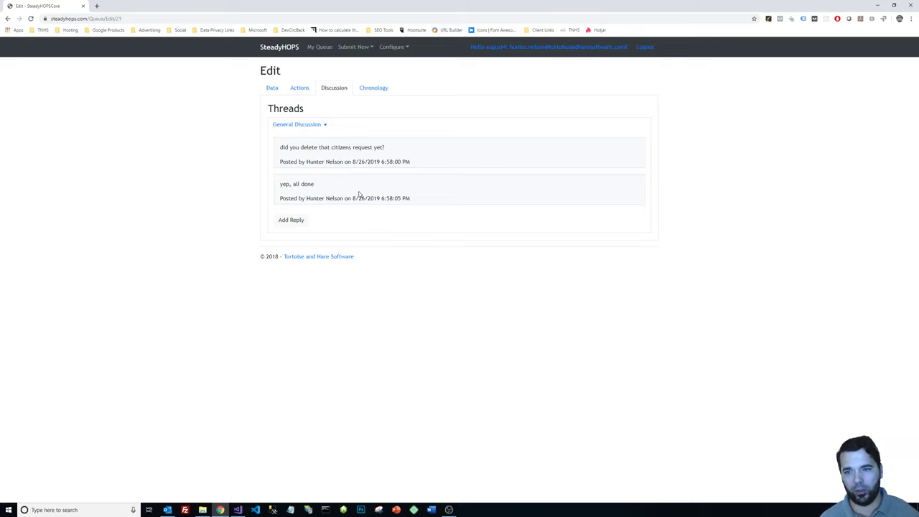
# Review submission 21's Chronology entries, then return to its Actions section.
pyautogui.click(378, 88)
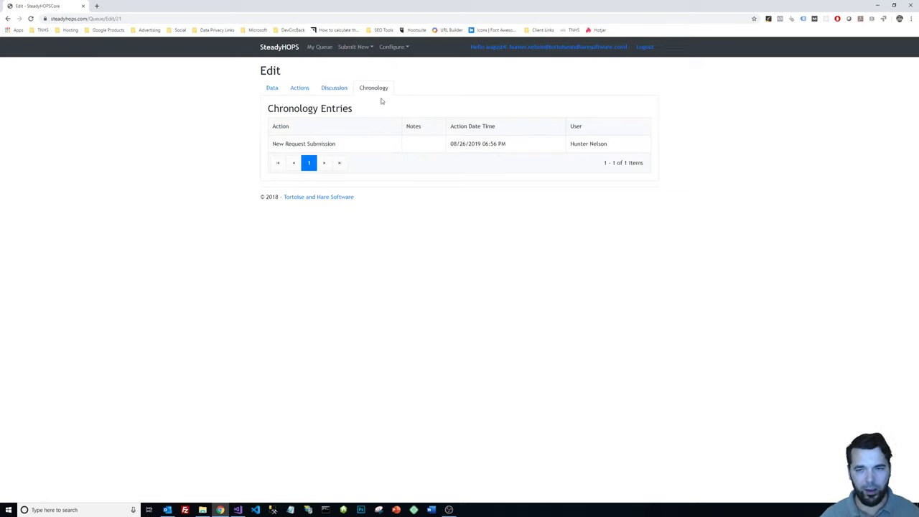
pyautogui.click(298, 91)
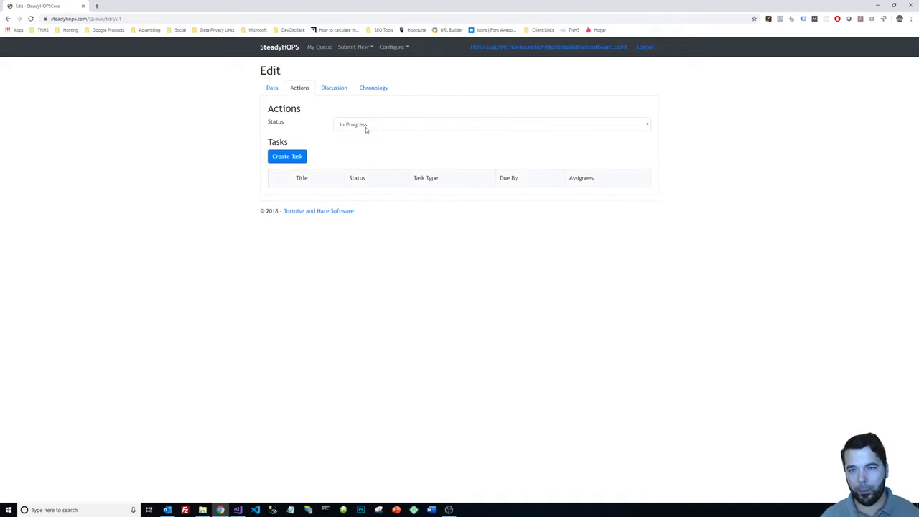
# Start a task titled 'new task', described 'can you please delete the persons data', due 8/30/2019.
pyautogui.click(297, 158)
pyautogui.click(365, 227)
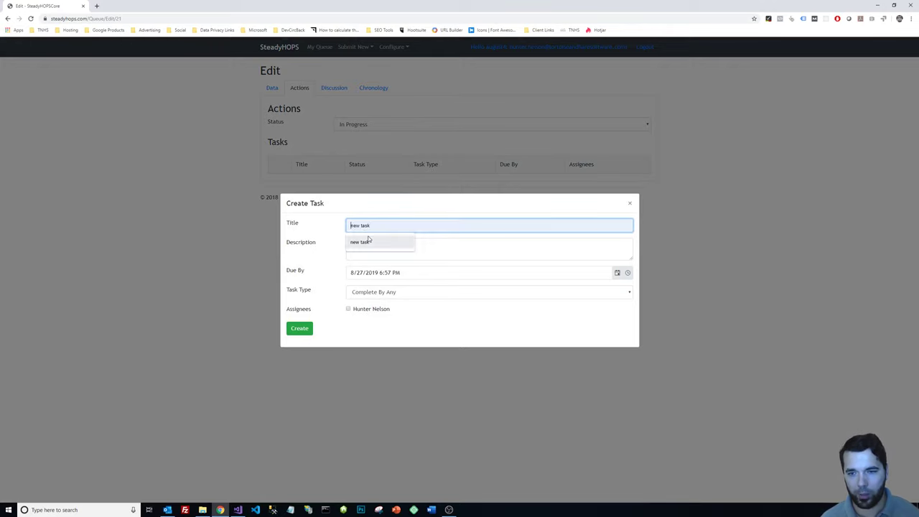
pyautogui.click(373, 240)
pyautogui.click(387, 246)
pyautogui.write('can you please delete the persons data')
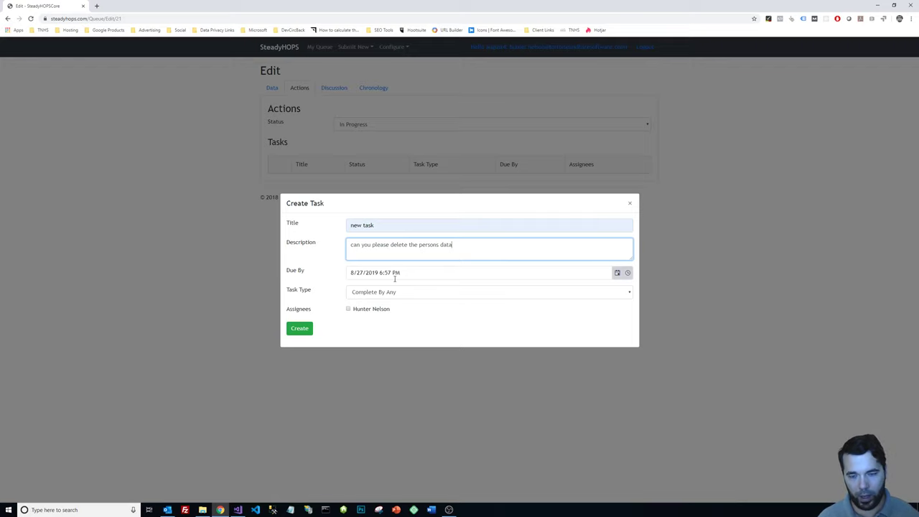
pyautogui.click(617, 273)
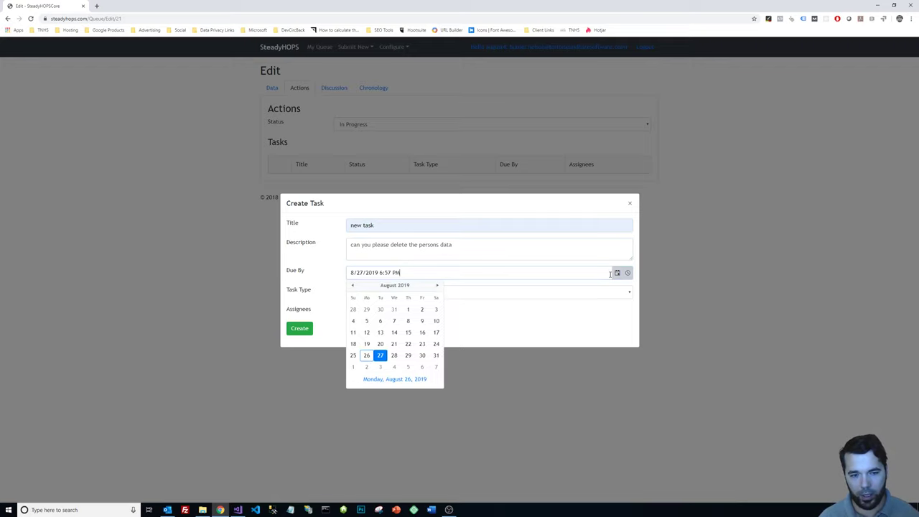
pyautogui.click(423, 357)
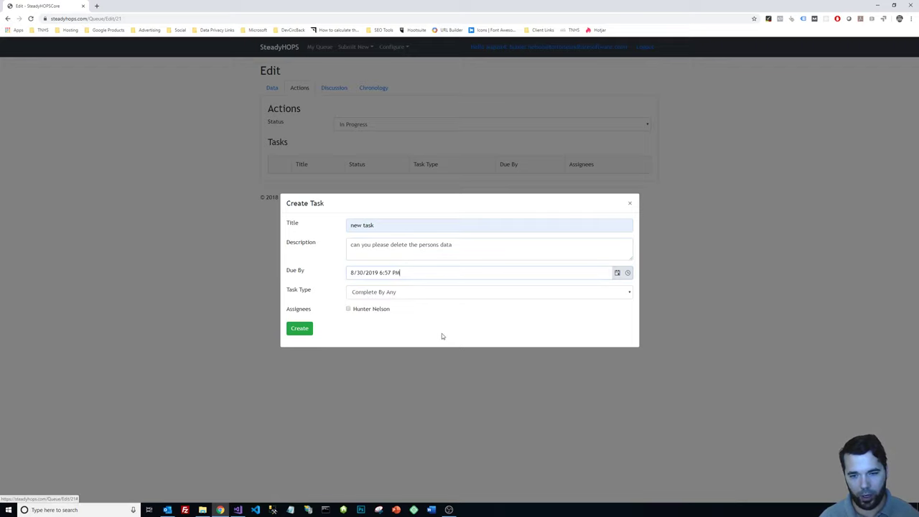
# Keep task type Complete By Any, assign the sole assignee, create the task, then show Outlook.
pyautogui.click(413, 293)
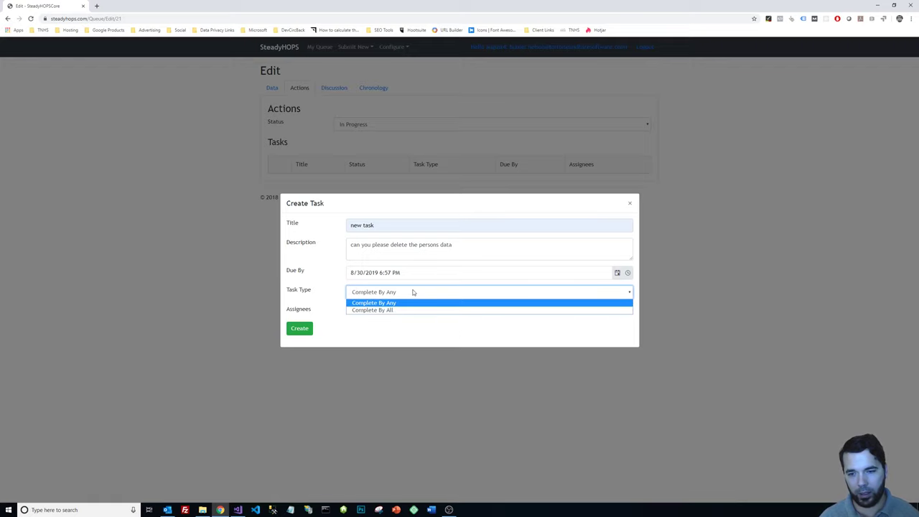
pyautogui.click(415, 303)
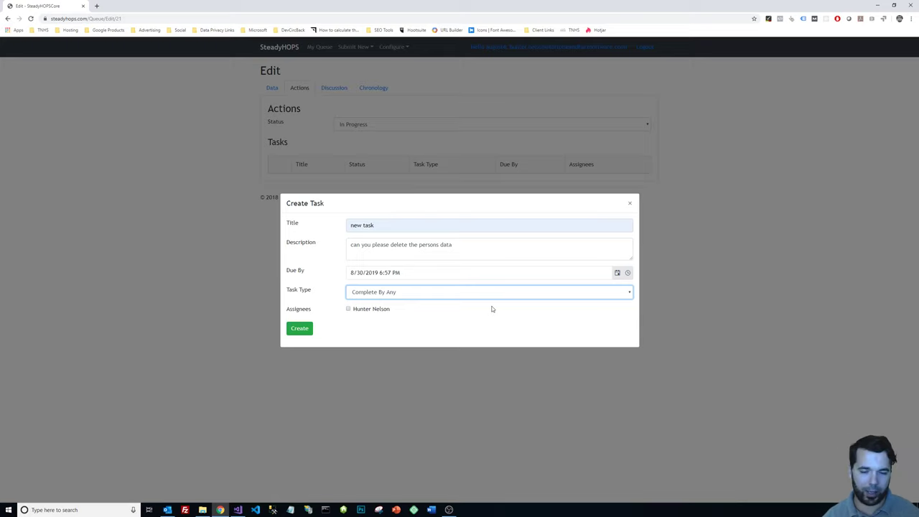
pyautogui.click(450, 293)
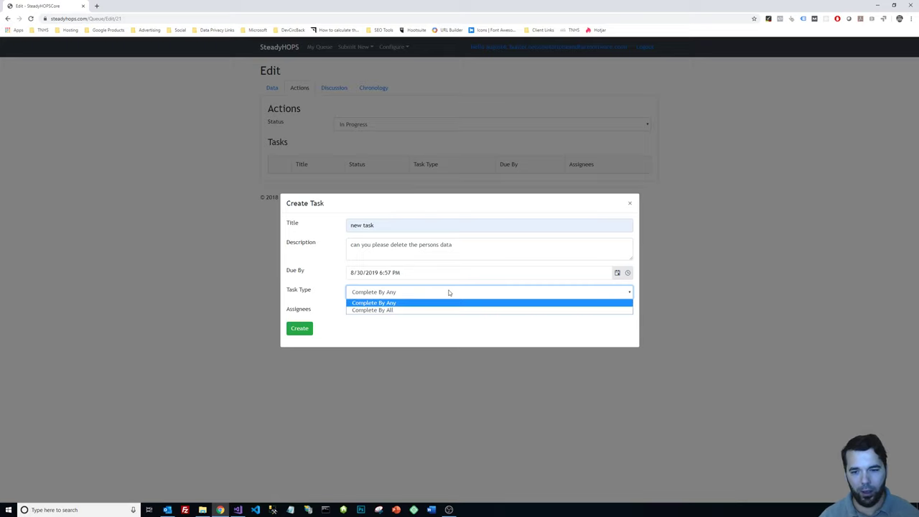
pyautogui.click(412, 308)
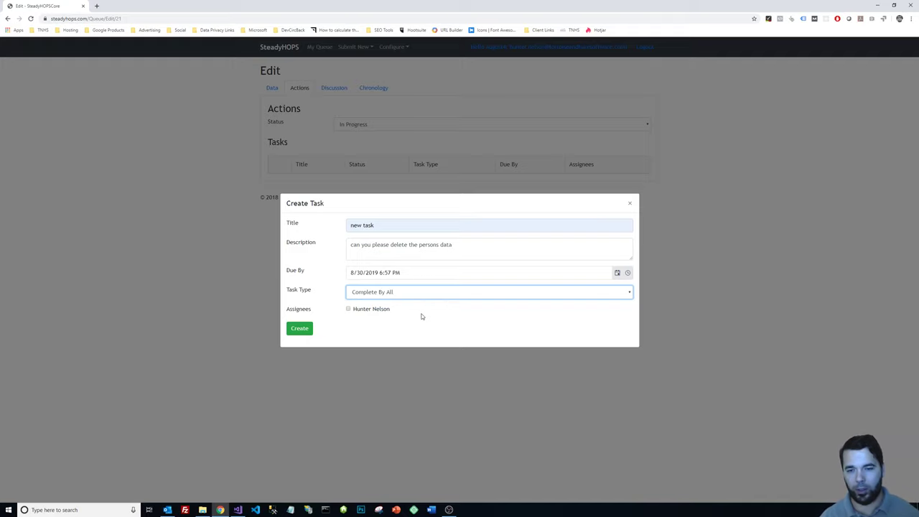
pyautogui.click(402, 293)
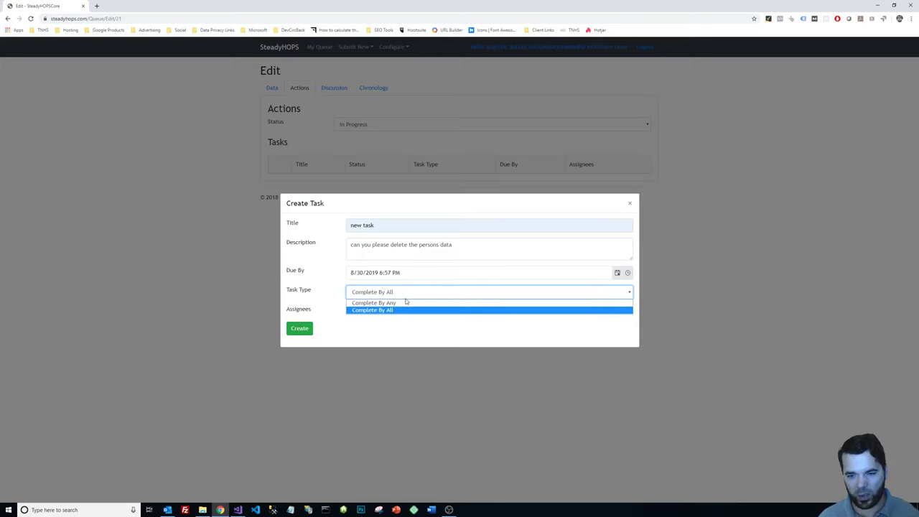
pyautogui.click(408, 303)
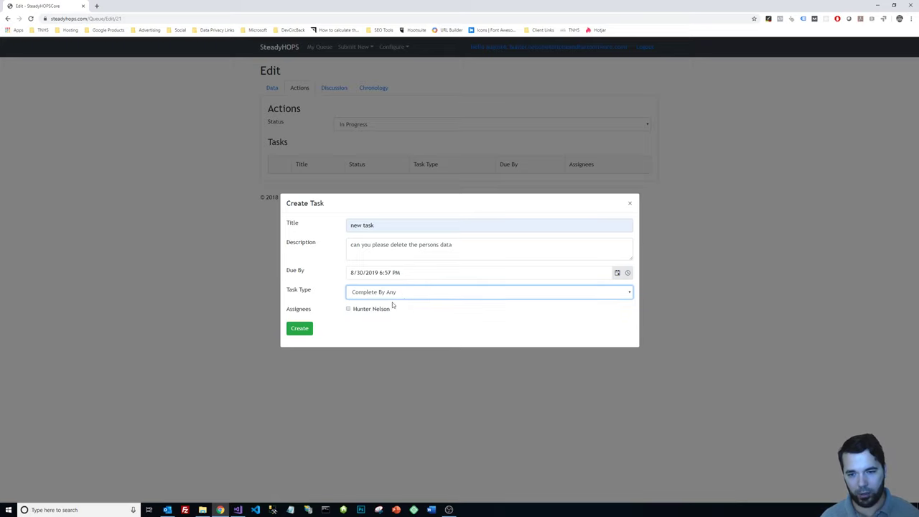
pyautogui.click(362, 310)
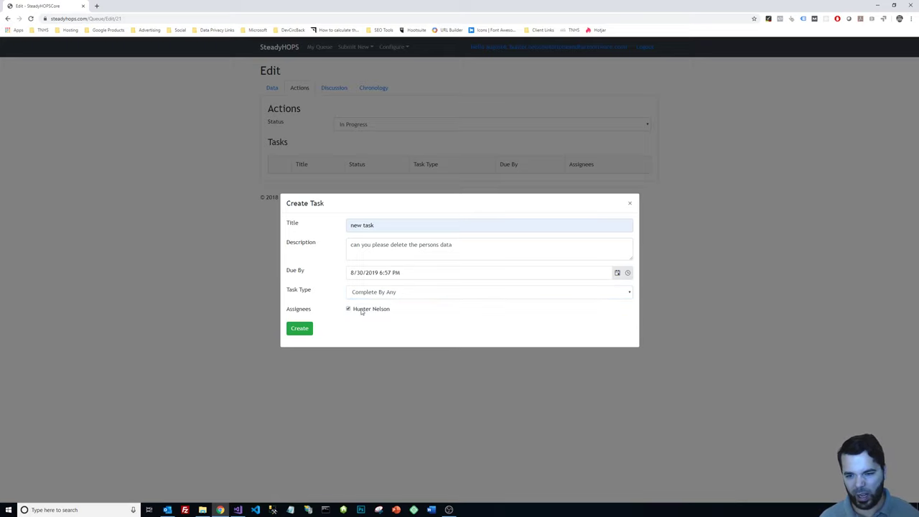
pyautogui.click(301, 329)
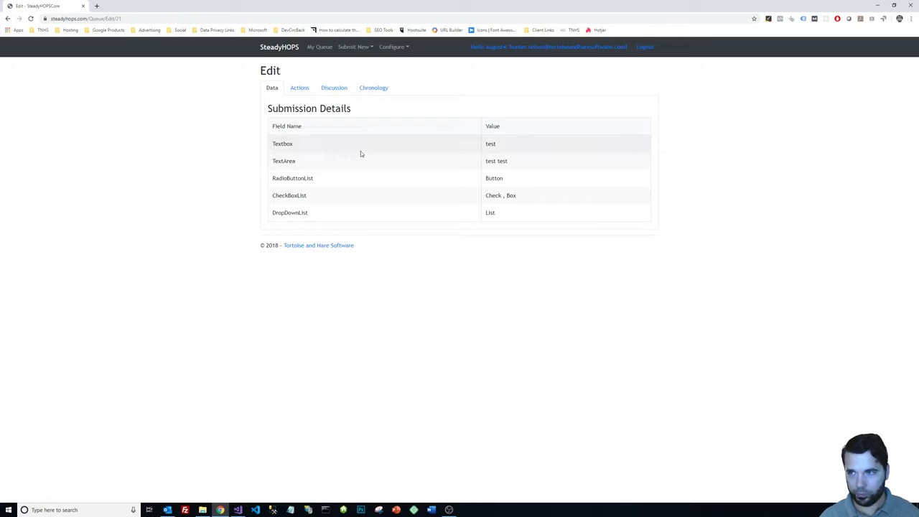
pyautogui.click(298, 89)
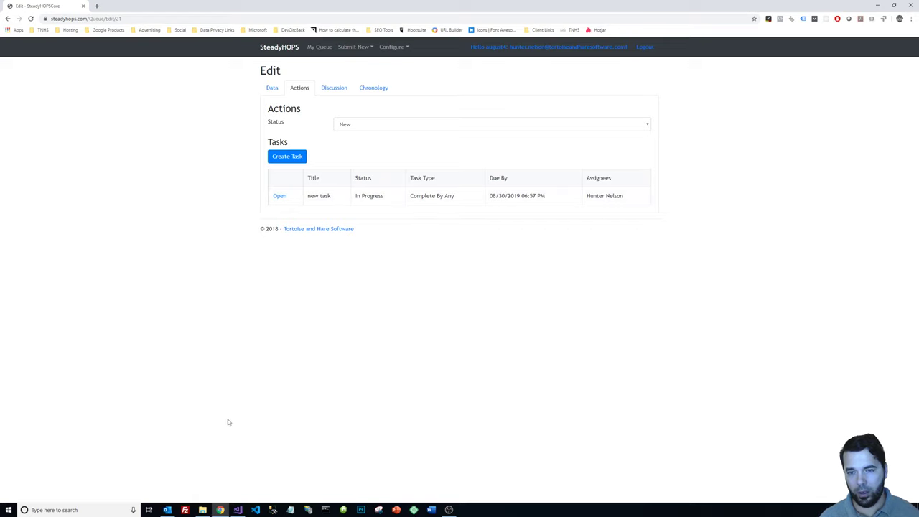
pyautogui.click(167, 510)
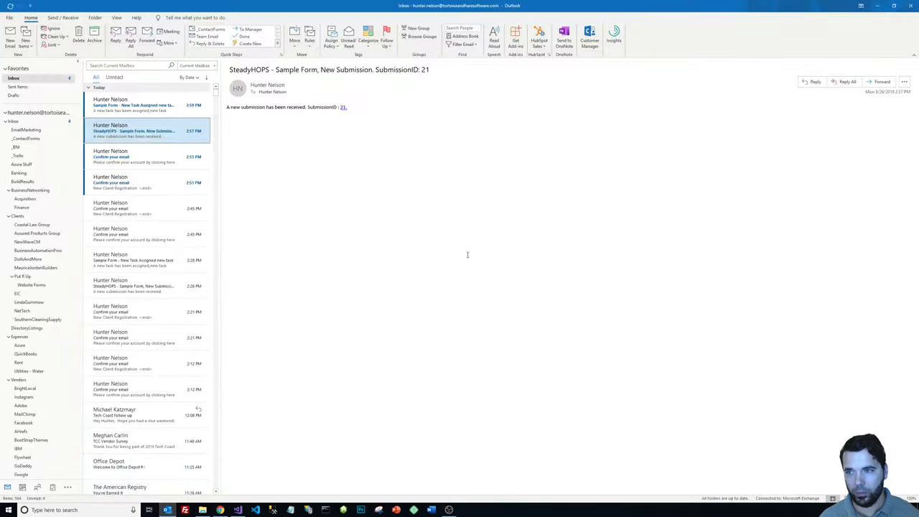
# Read the 'Sample Form - New Task Assigned' email and follow its 'new task' link.
pyautogui.click(144, 105)
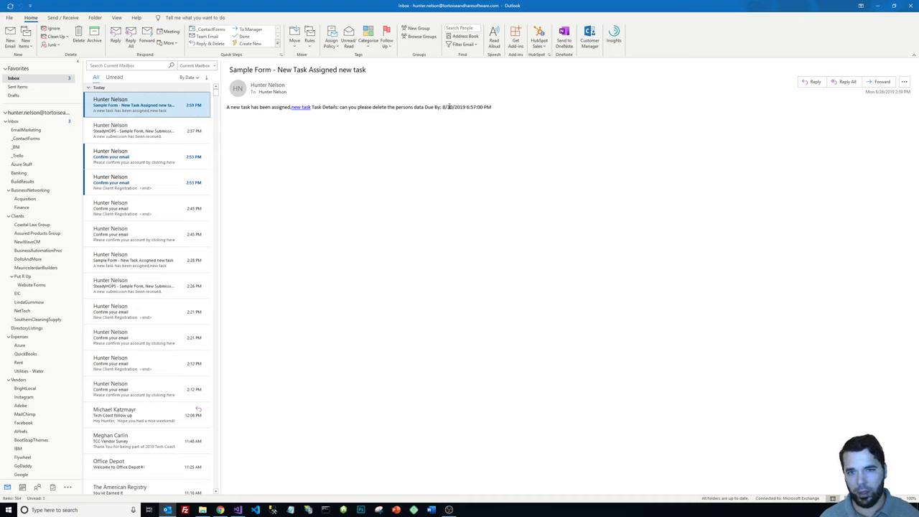
pyautogui.click(301, 109)
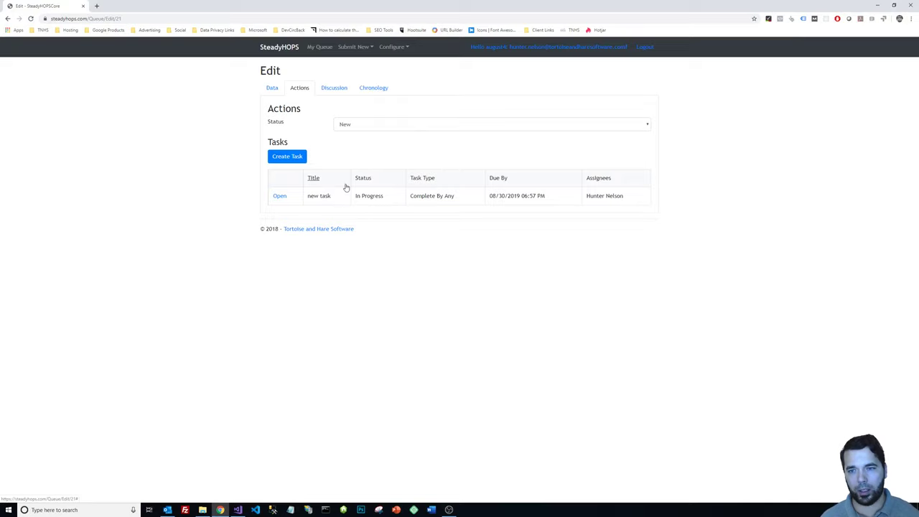
# Open 'new task', add the note 'deleted their data, all done', and complete it.
pyautogui.click(280, 196)
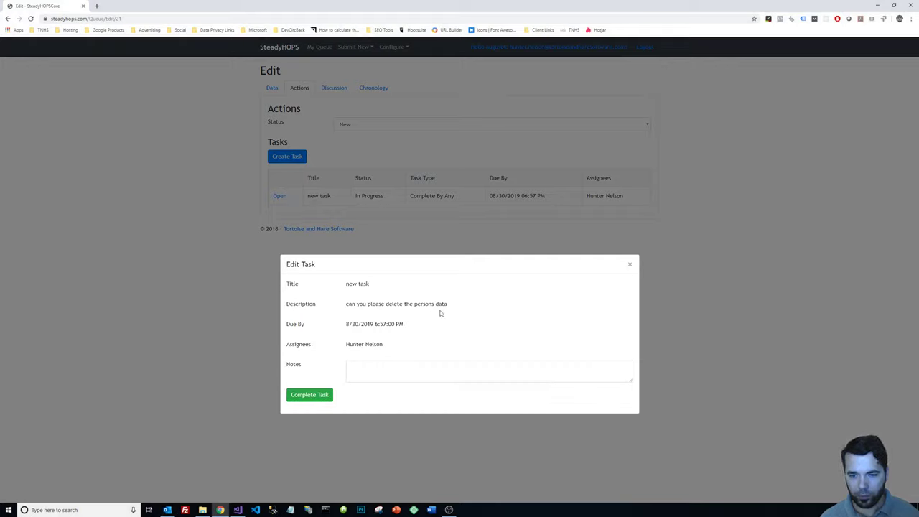
pyautogui.click(411, 372)
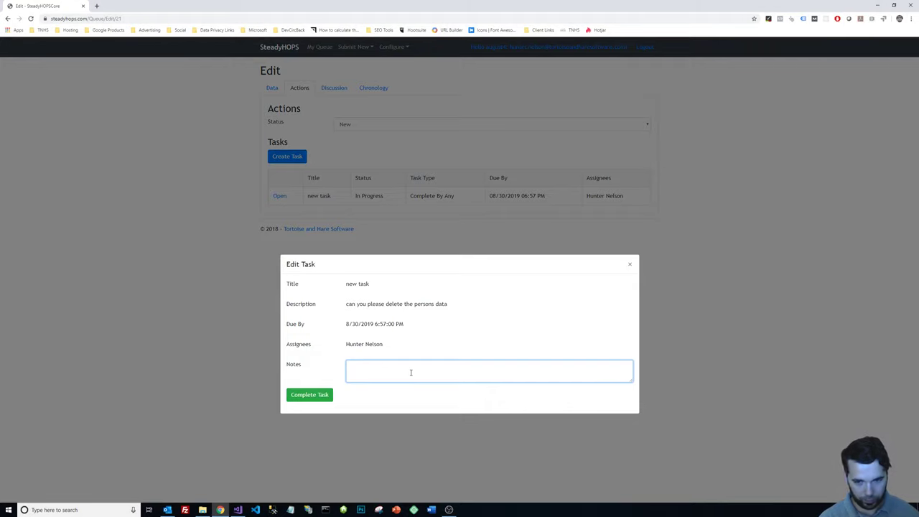
pyautogui.write('deleted their data, all done')
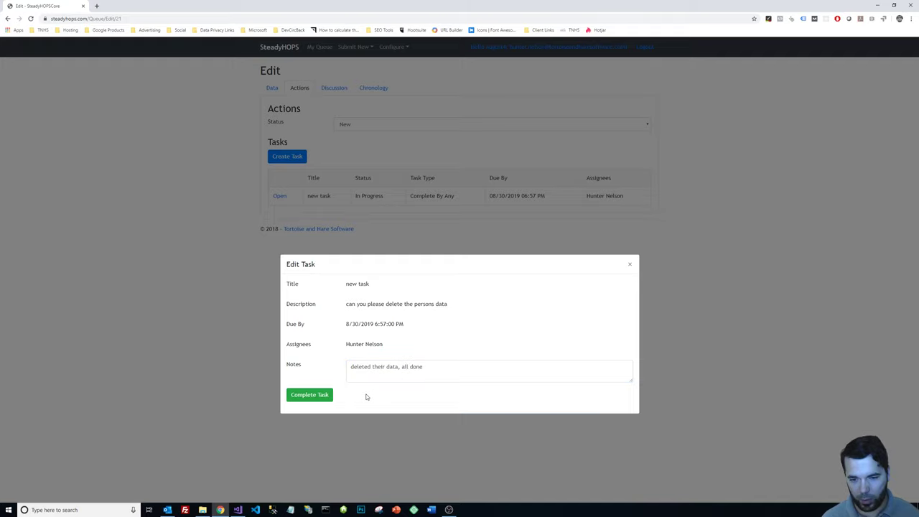
pyautogui.click(307, 396)
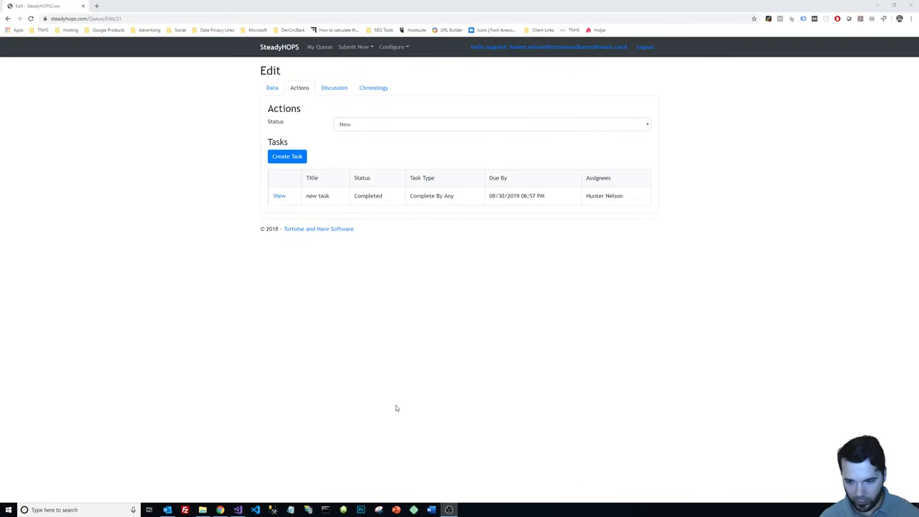
# In Visual Studio, expand SteadyHOPSCore and browse DAL.PersistenceConfiguration's migration files.
pyautogui.click(237, 511)
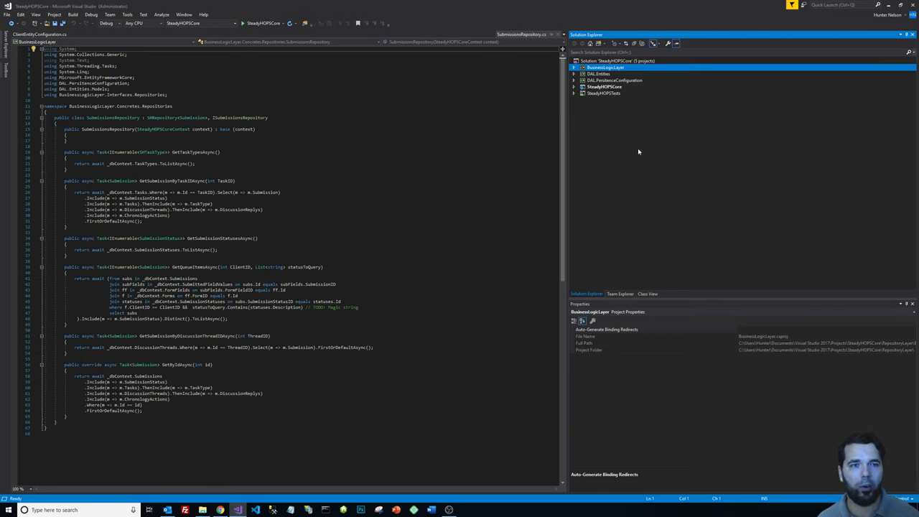
pyautogui.click(574, 87)
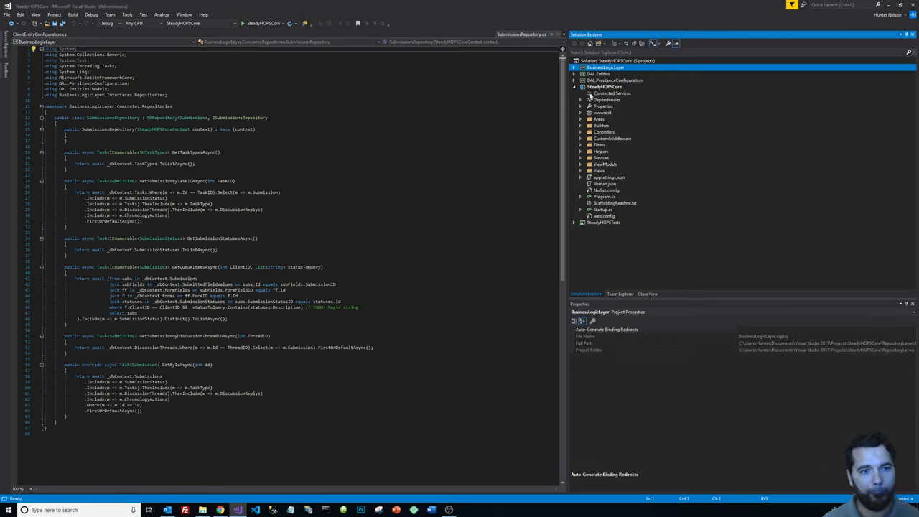
pyautogui.click(576, 81)
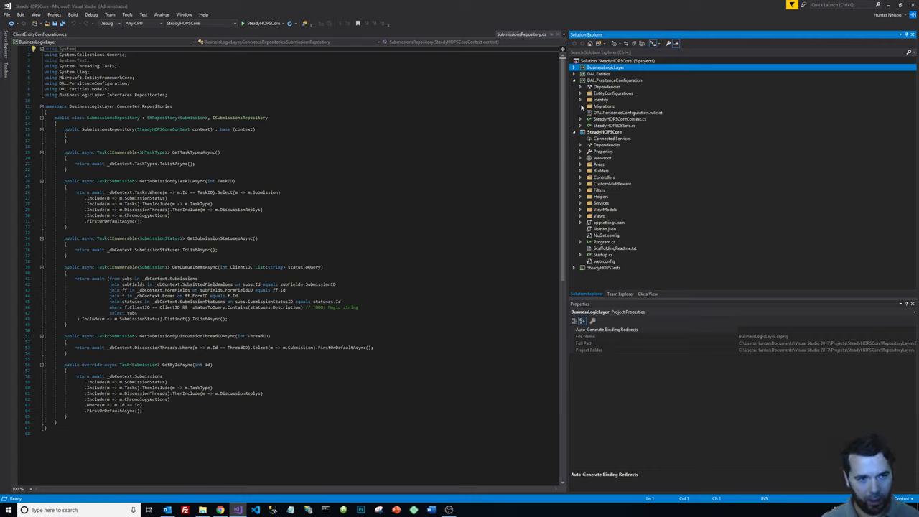
pyautogui.click(582, 106)
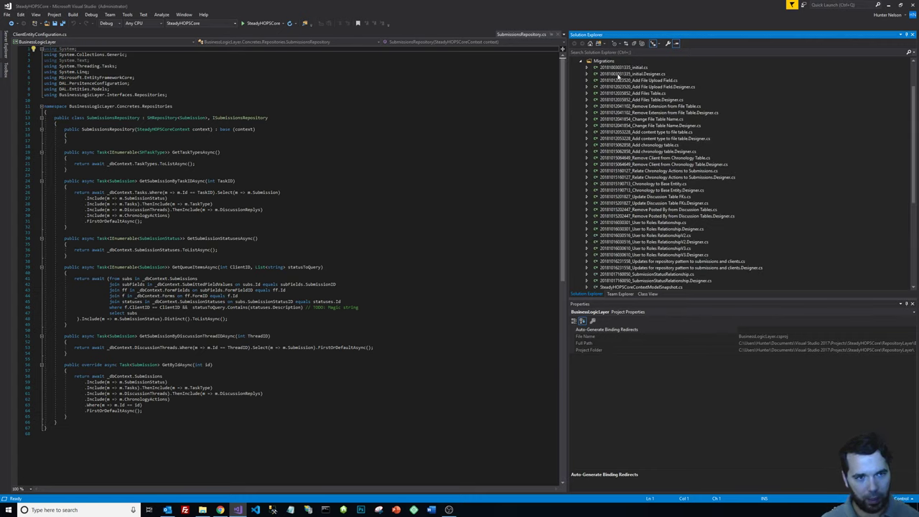
pyautogui.scroll(5, 641, 155)
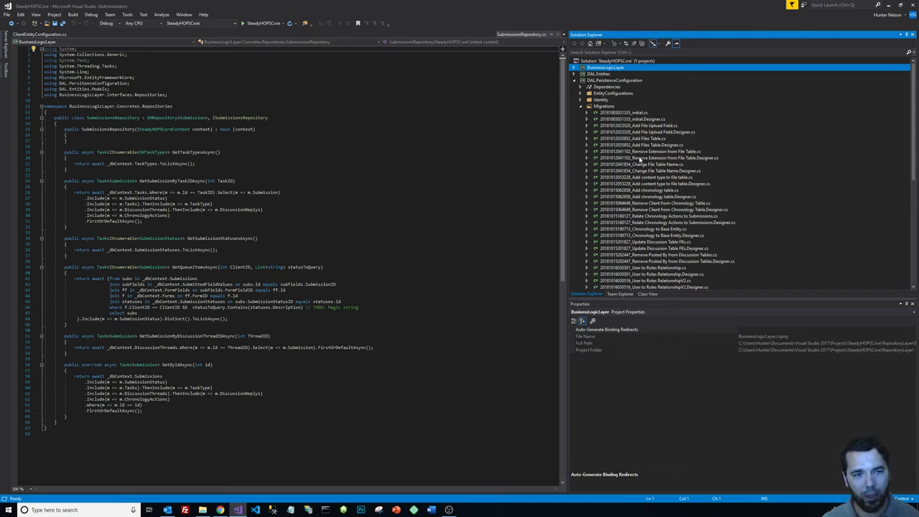
pyautogui.click(581, 107)
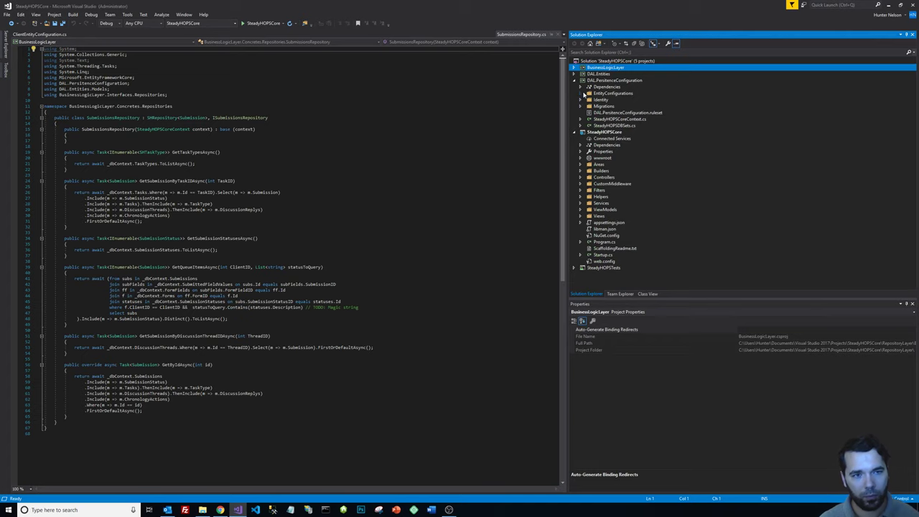
# Collapse DAL.PersistenceConfiguration and expand DAL.Entities to list its Models folder.
pyautogui.click(581, 93)
pyautogui.click(581, 94)
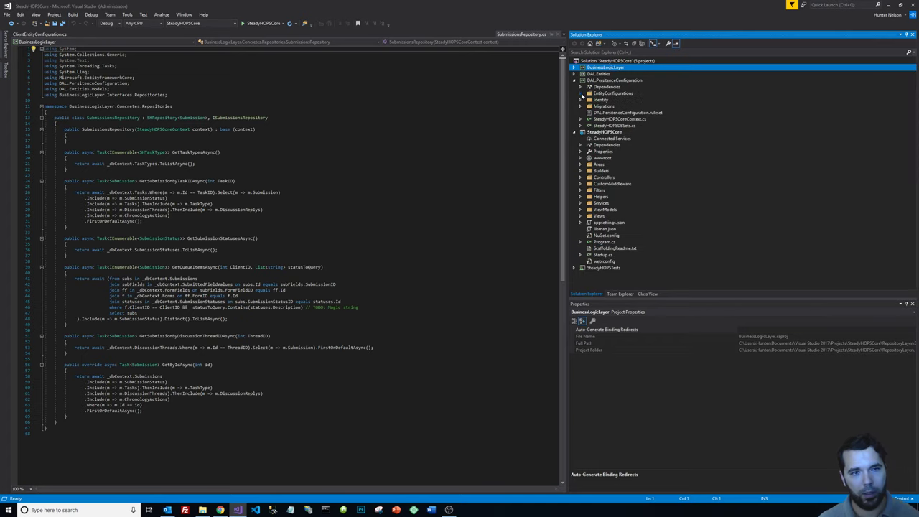
pyautogui.click(575, 81)
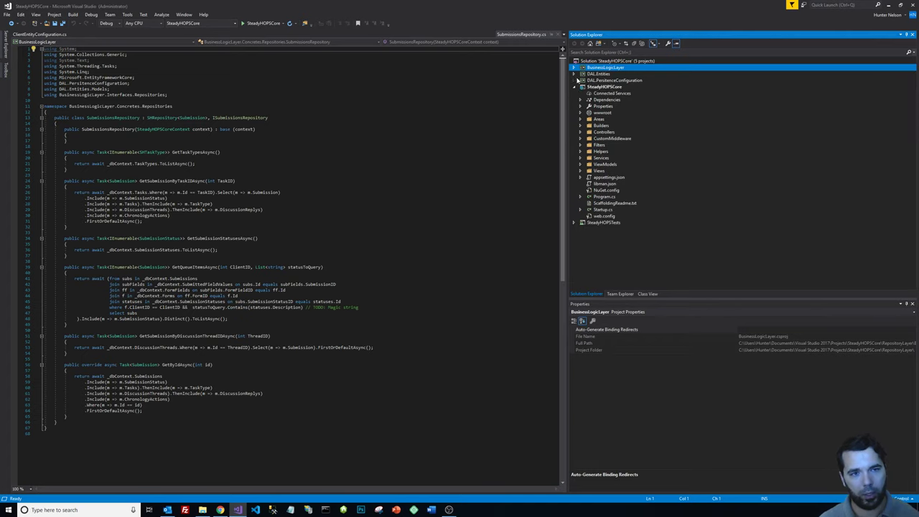
pyautogui.click(577, 74)
pyautogui.click(575, 74)
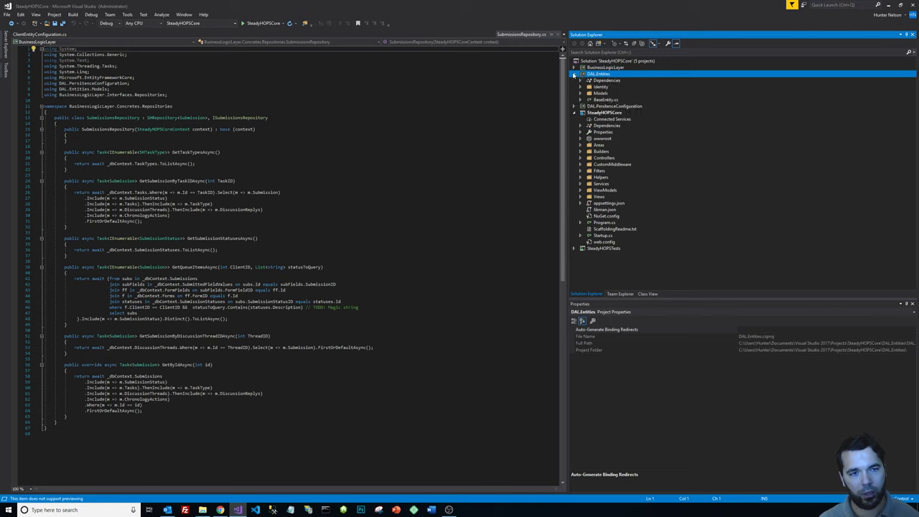
pyautogui.click(583, 93)
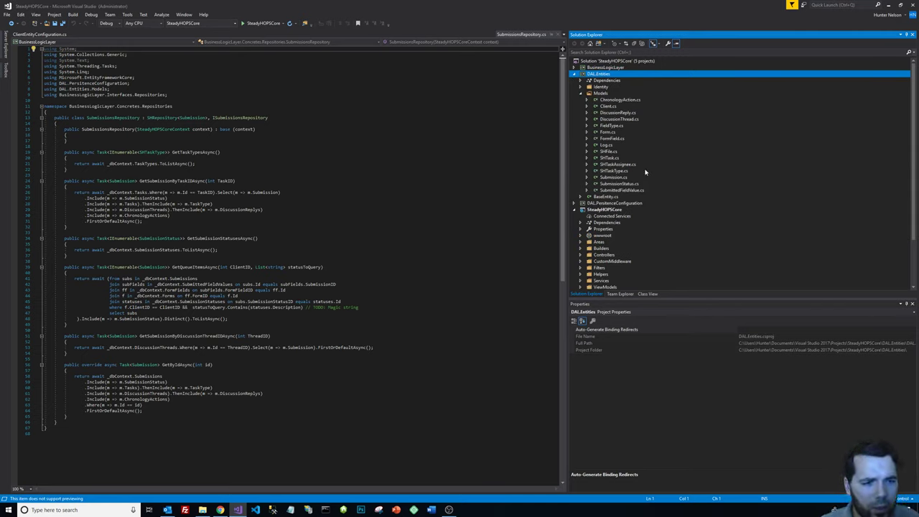
# Open Submission.cs, inspect its properties, and go to the ChronologyAction definition with F12.
pyautogui.doubleClick(622, 178)
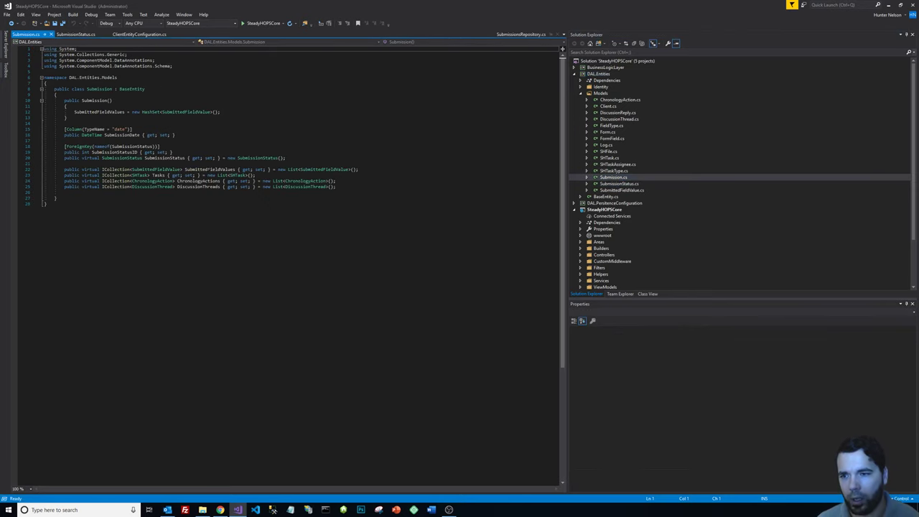
pyautogui.click(235, 170)
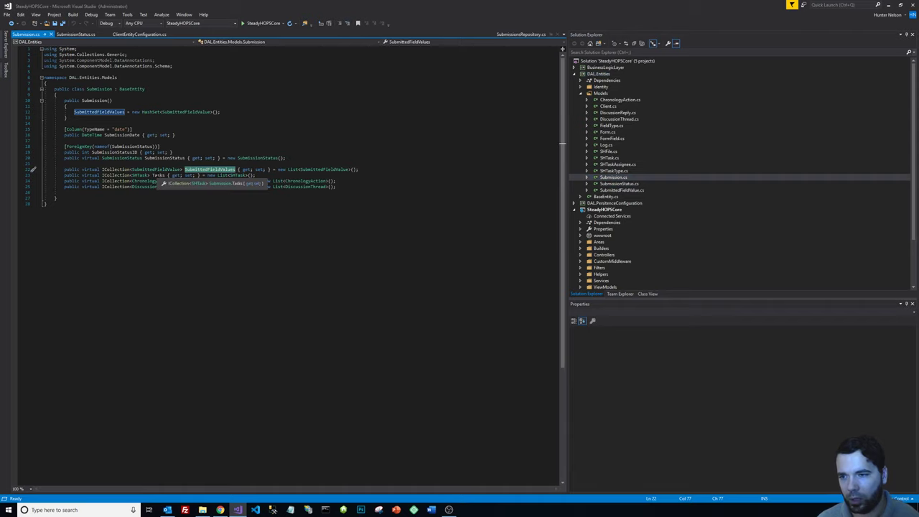
pyautogui.click(156, 176)
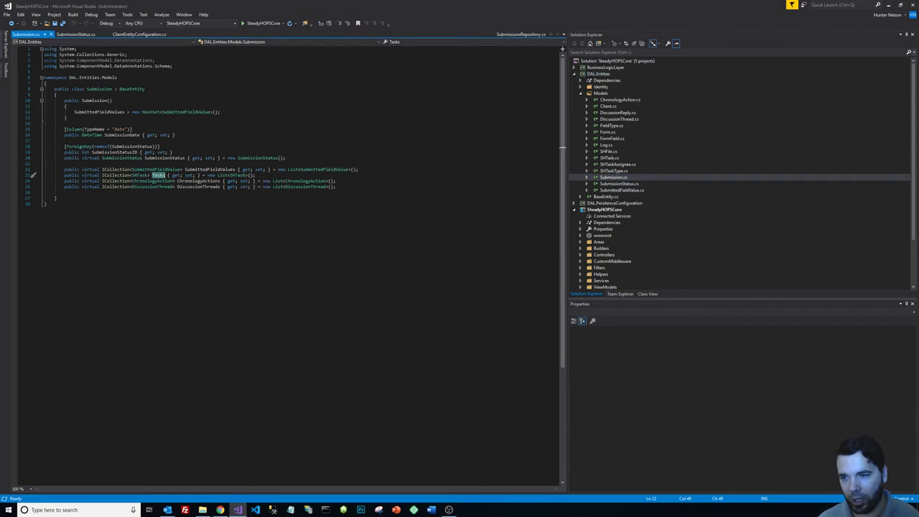
pyautogui.click(194, 188)
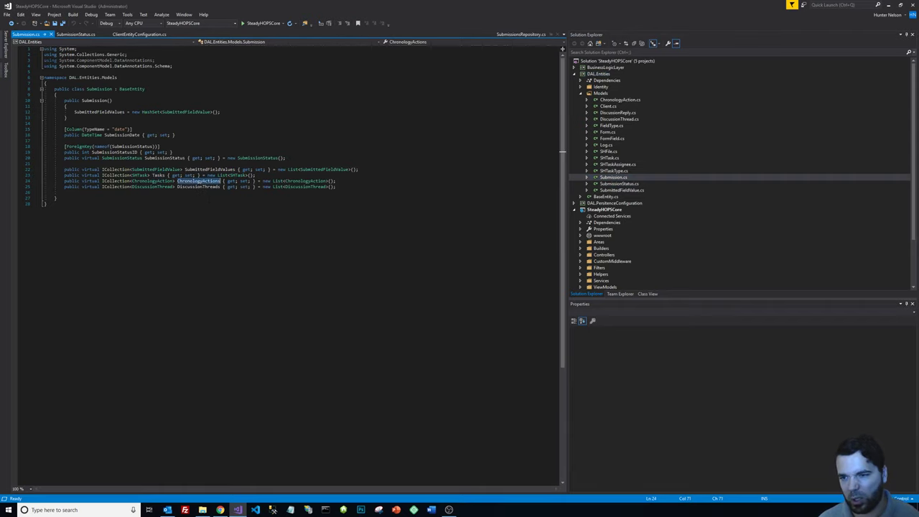
pyautogui.doubleClick(195, 188)
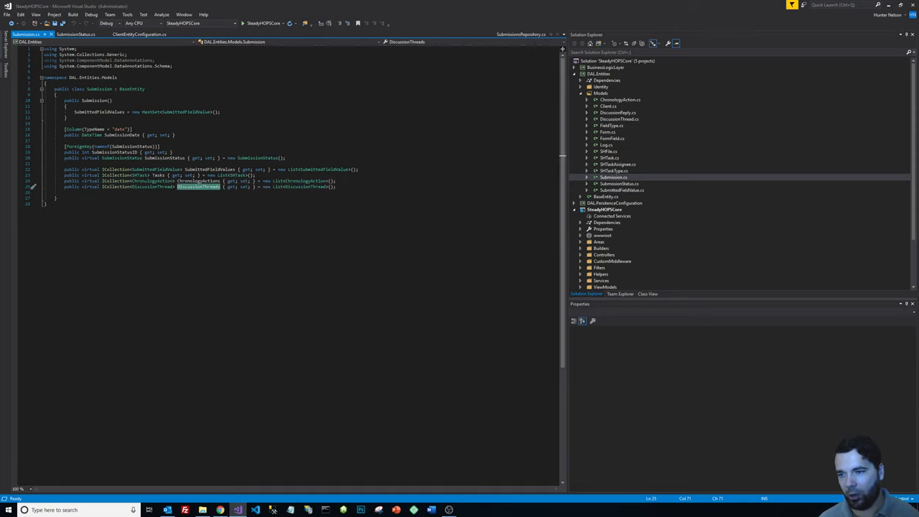
pyautogui.doubleClick(152, 181)
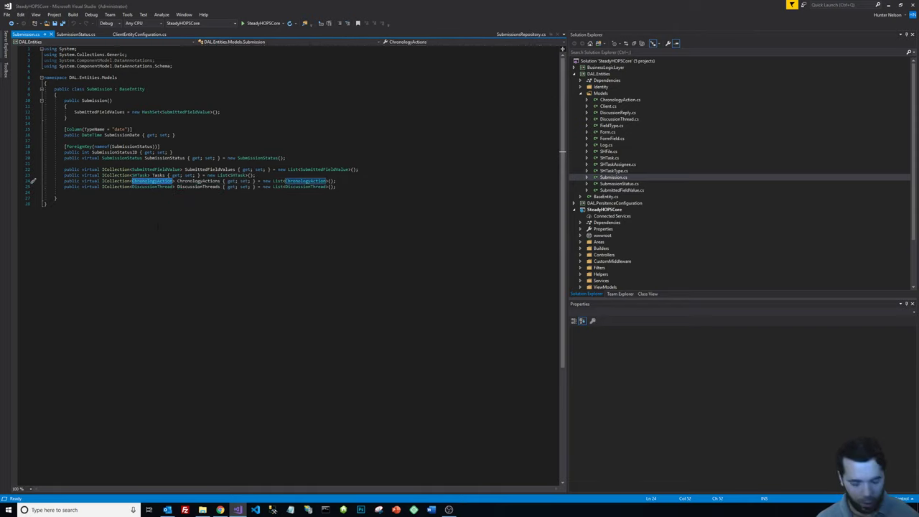
pyautogui.press('F12')
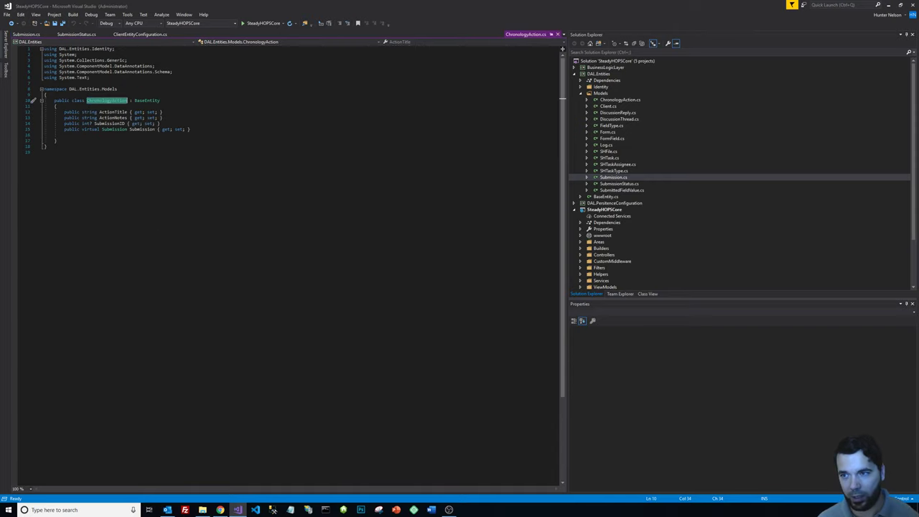